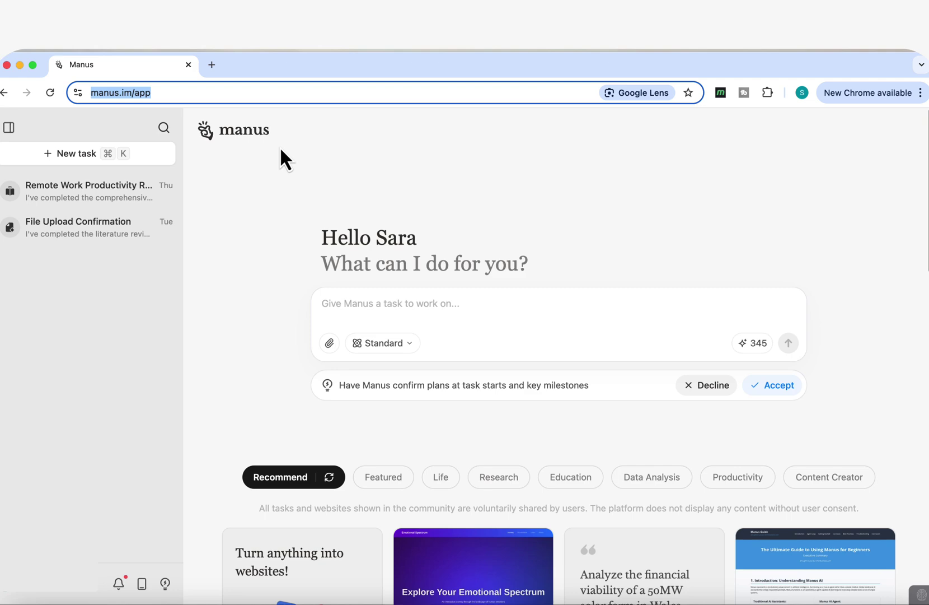
- Open a new blank Chrome tab (Cmd+T) beside the waiting Manus home page
key(super+t)
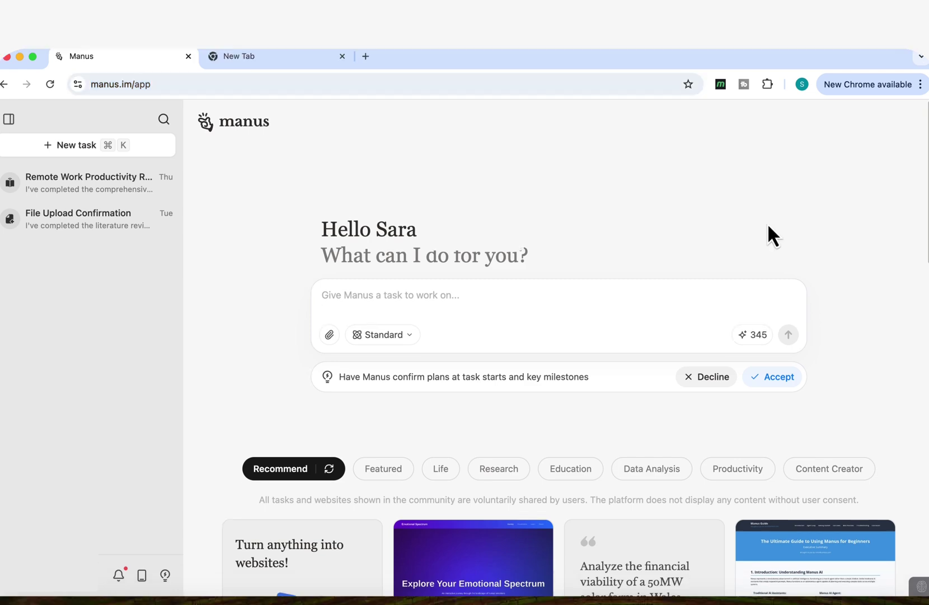
- In Safari, go from the manus.im landing page via Try Manus to the invitation-code screen
click(61, 599)
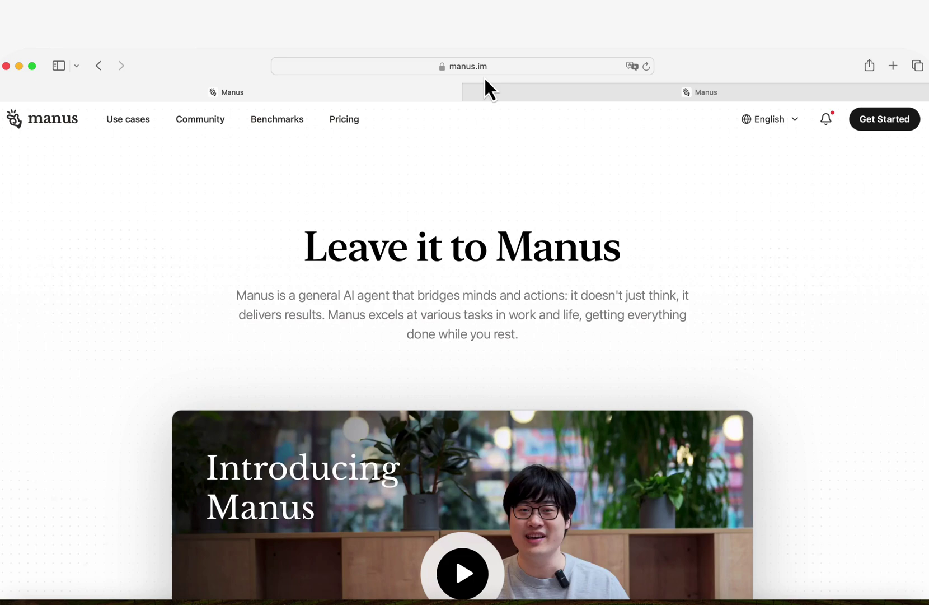
scroll(374, 336, down, 7)
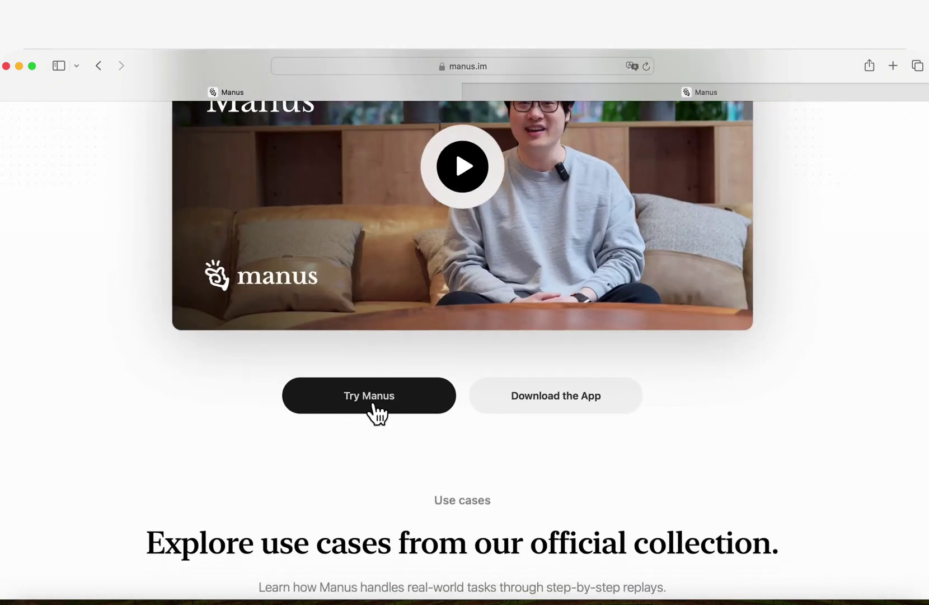
click(373, 408)
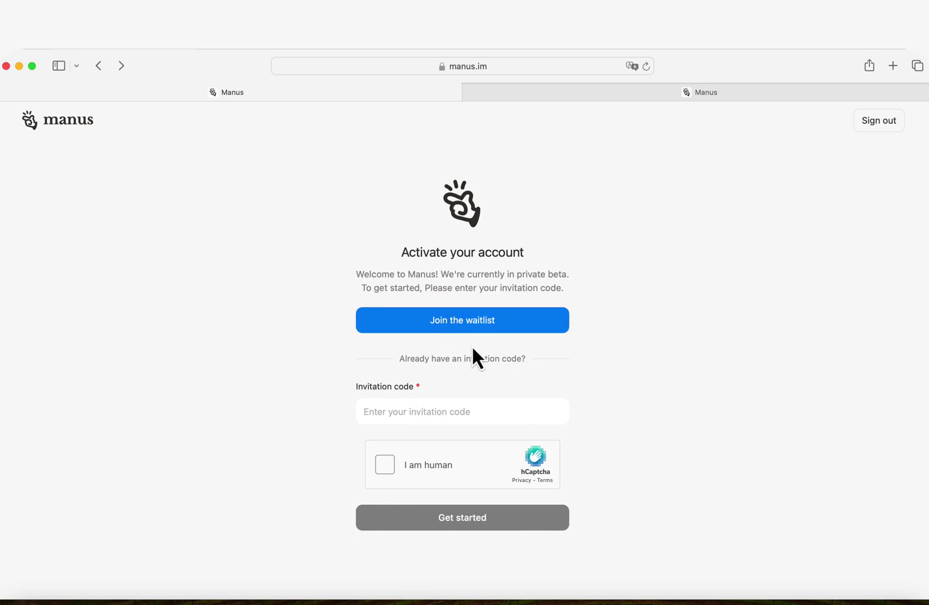
- Open the Join the waitlist form and select its Work email field
click(483, 328)
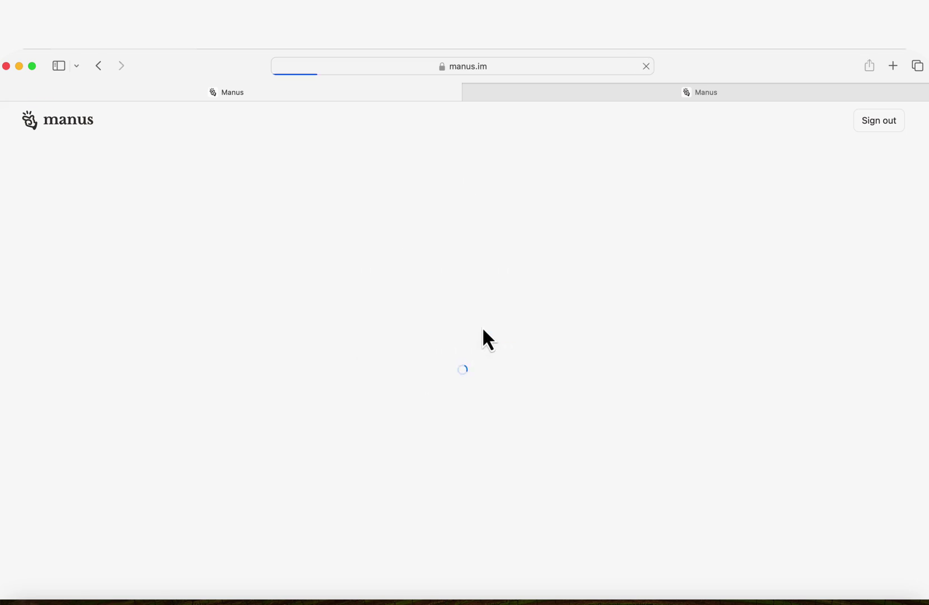
scroll(483, 336, down, 3)
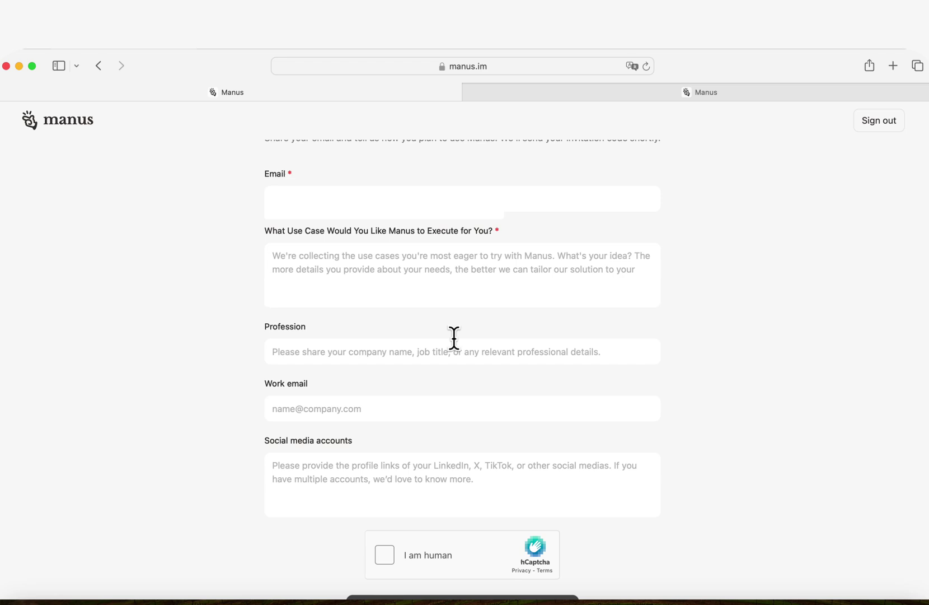
click(318, 410)
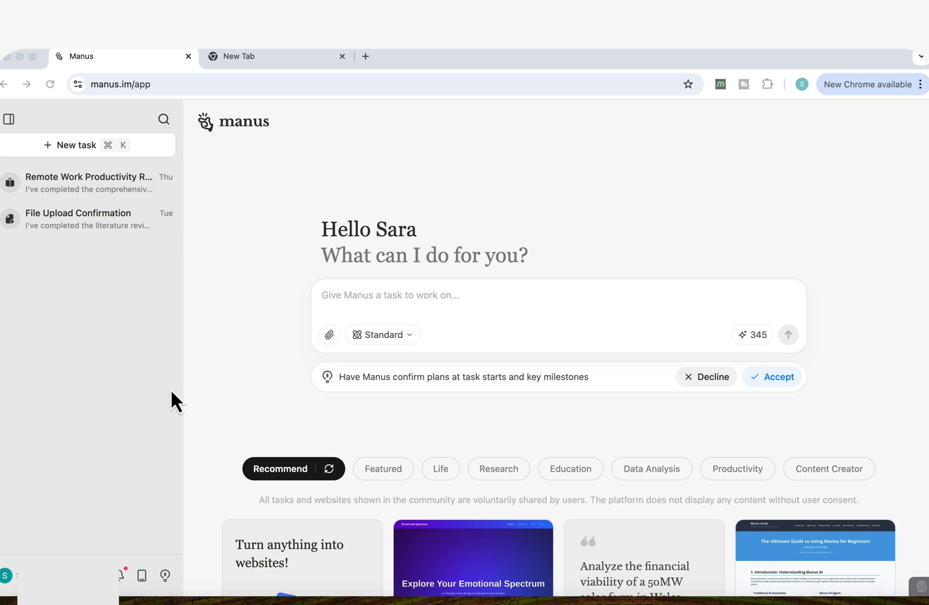
click(170, 388)
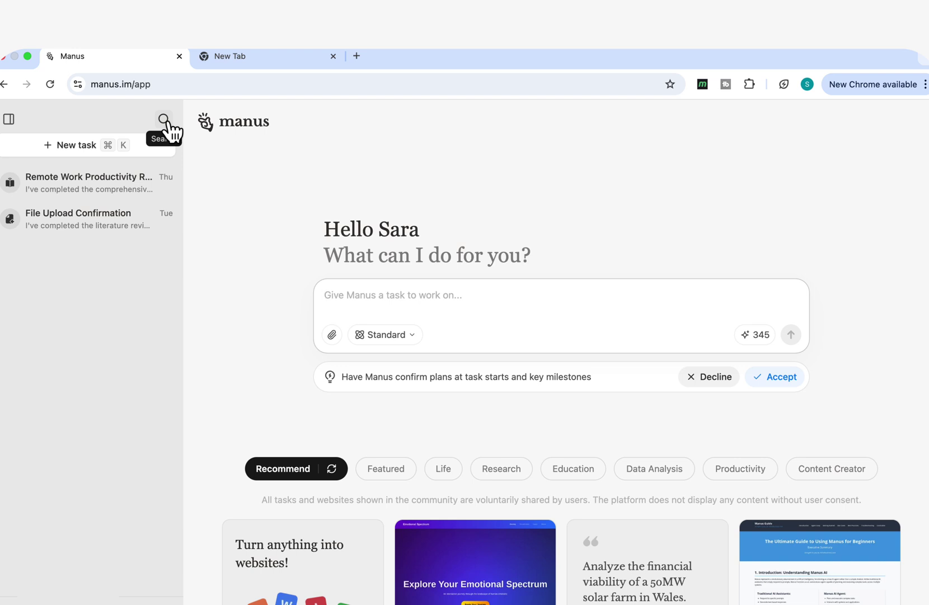
click(557, 310)
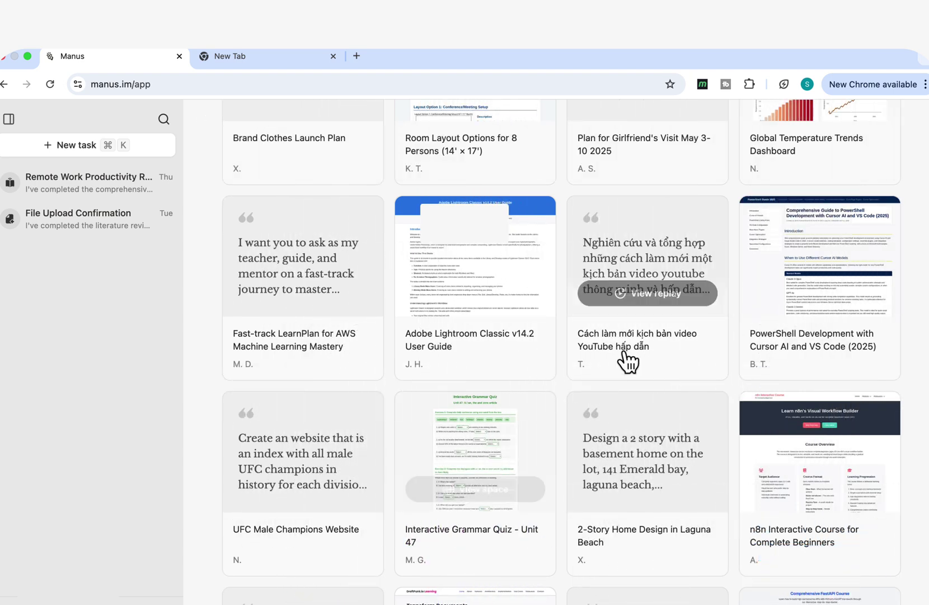
scroll(622, 356, up, 5)
scroll(624, 353, down, 10)
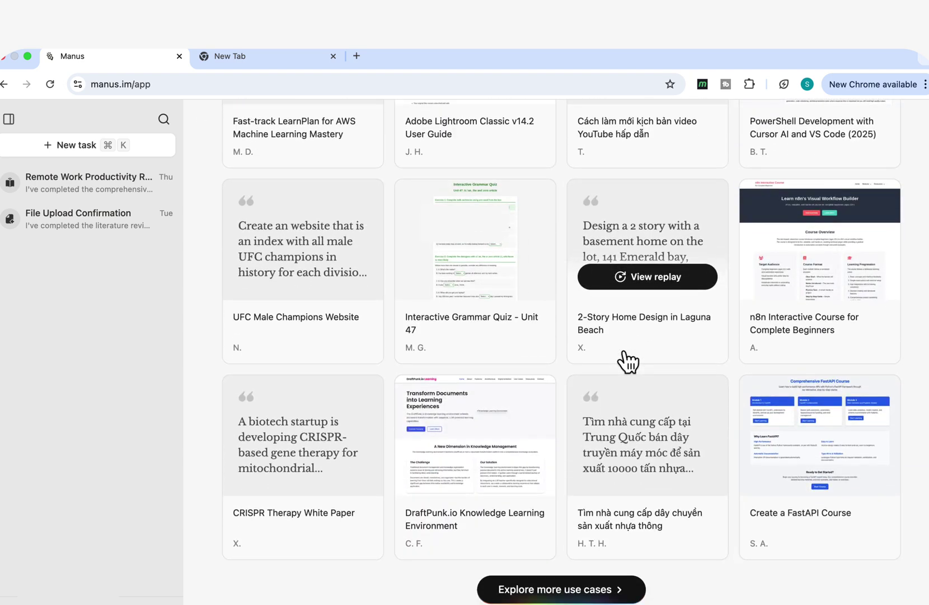
scroll(625, 353, up, 10)
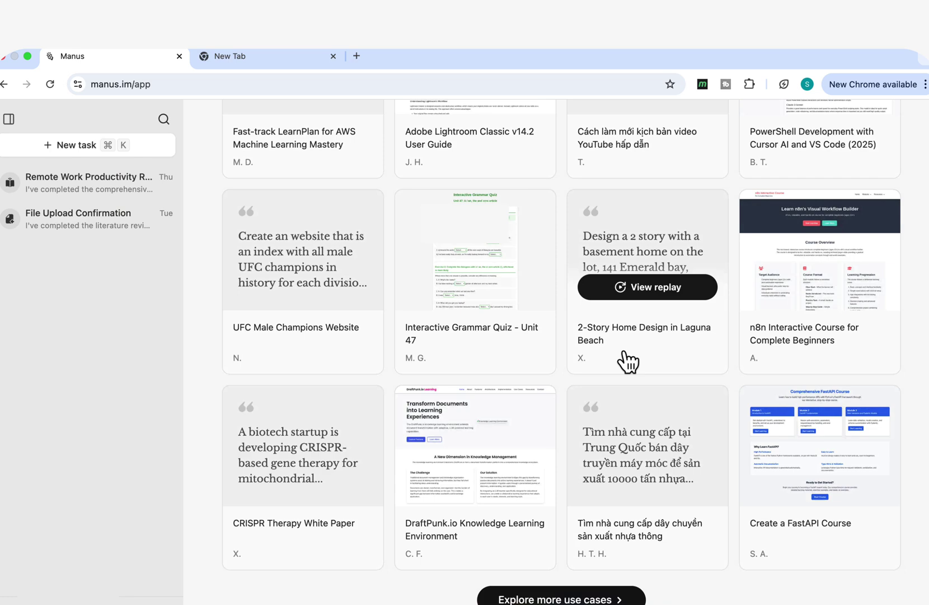
scroll(623, 350, up, 2)
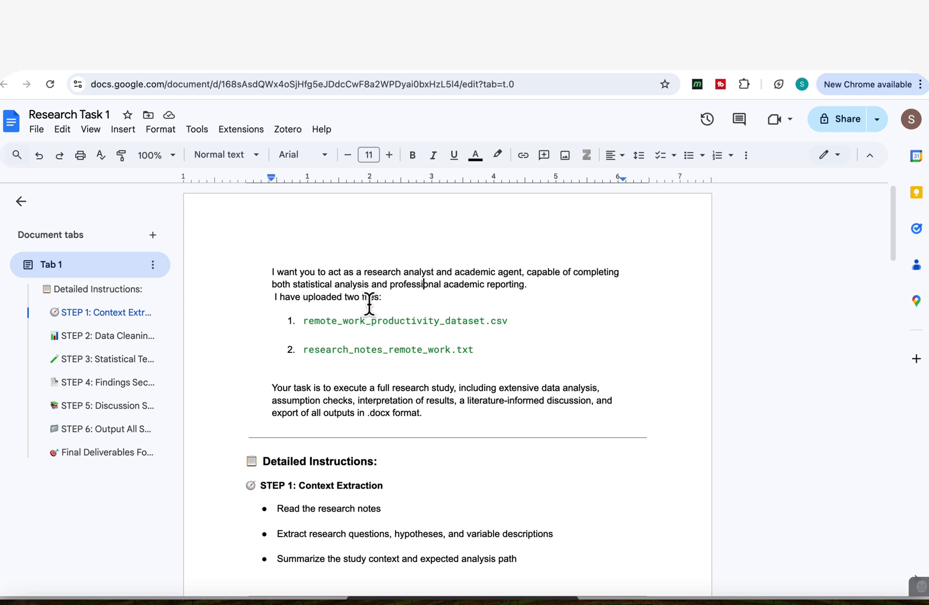
- Scroll the Research Task 1 prompt and undo the '.docx' export clause in its task sentence
scroll(454, 288, down, 1)
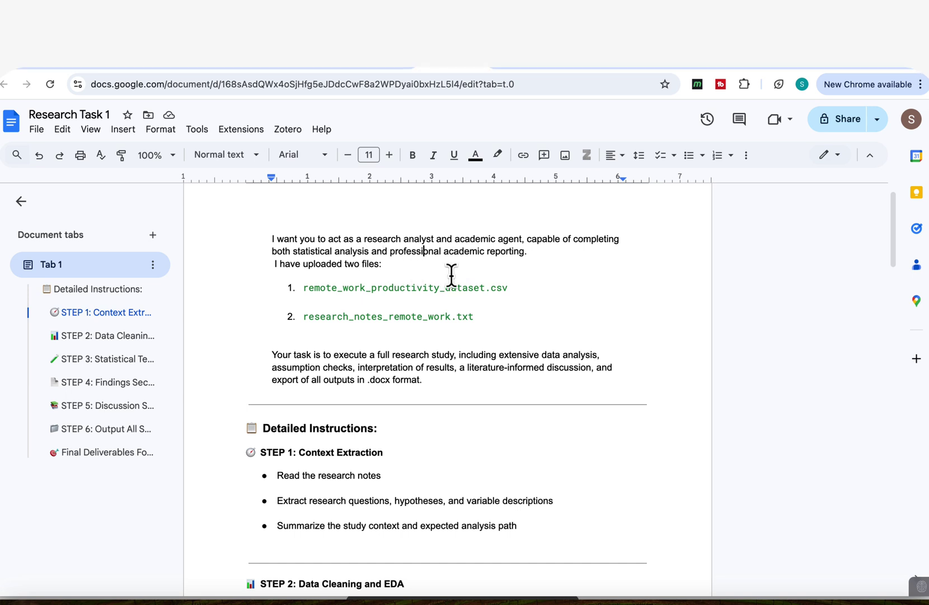
scroll(451, 273, down, 1)
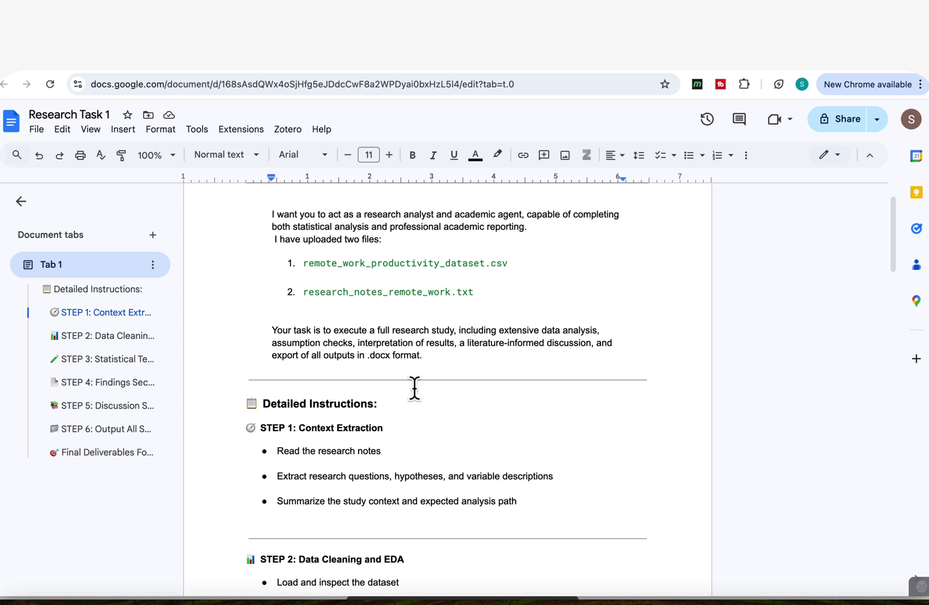
scroll(414, 387, down, 1)
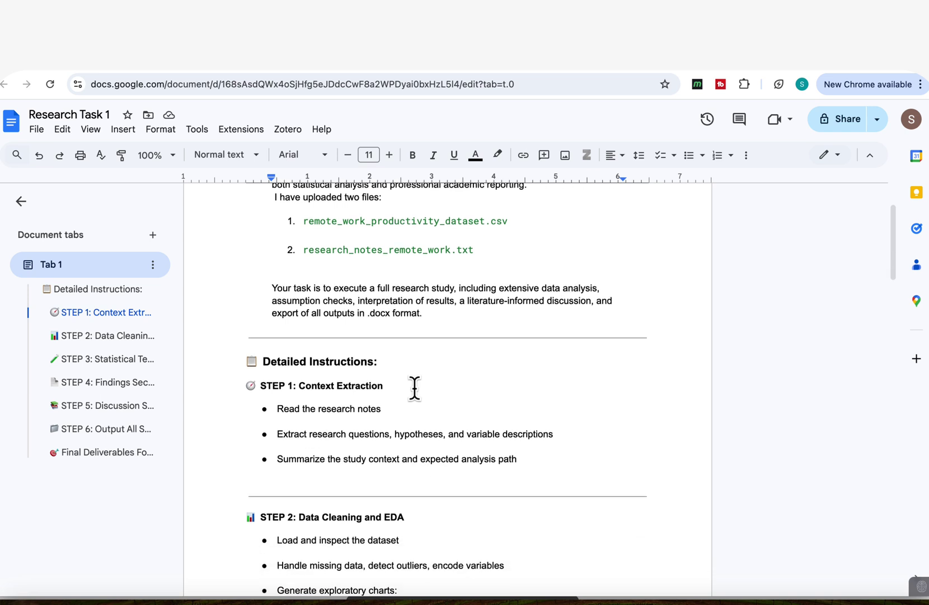
scroll(414, 387, down, 1)
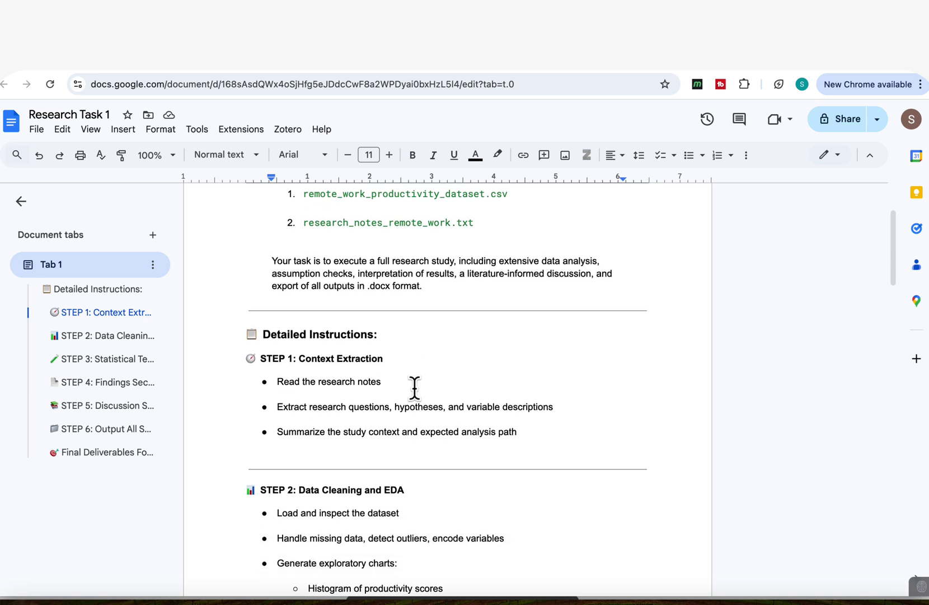
key(ctrl+z)
- Place the insertion point after the STEP 1 heading and move down into its list
click(535, 332)
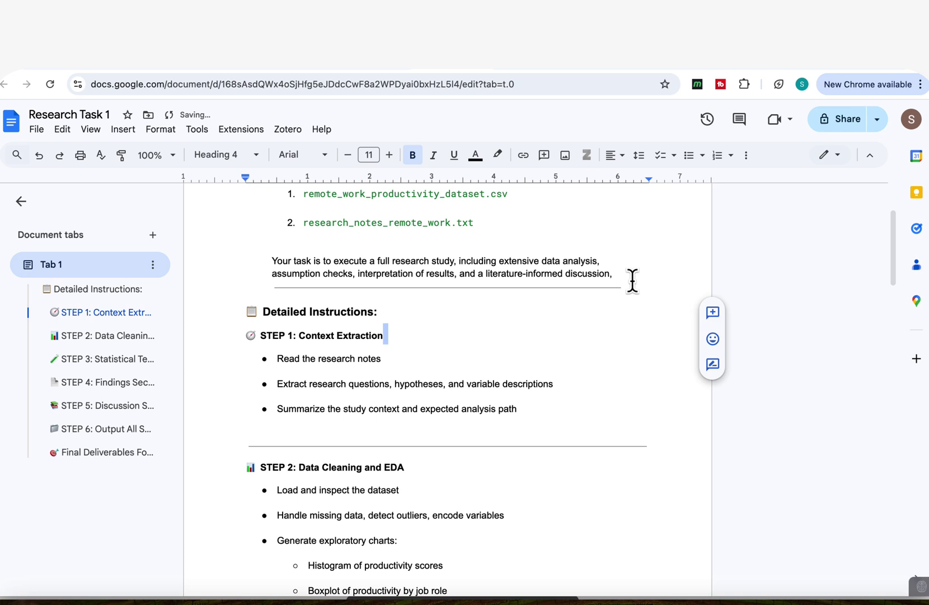
scroll(542, 376, down, 1)
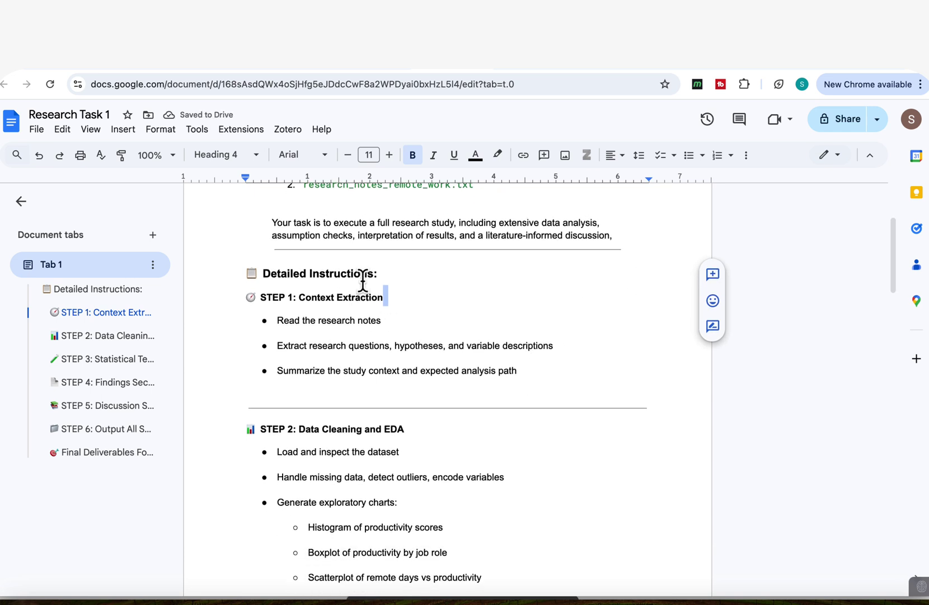
key(Down)
key(Down)
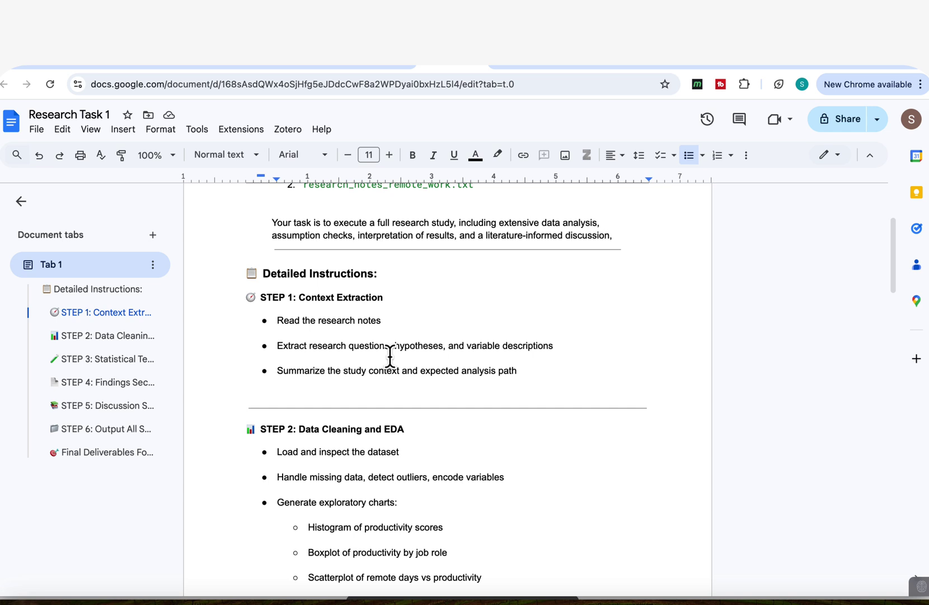
scroll(391, 356, down, 1)
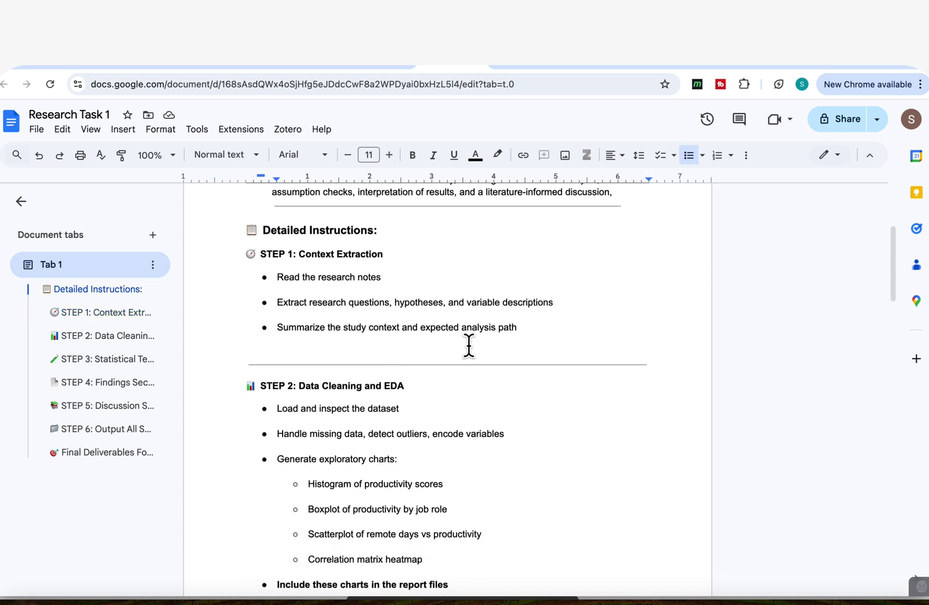
scroll(469, 345, down, 3)
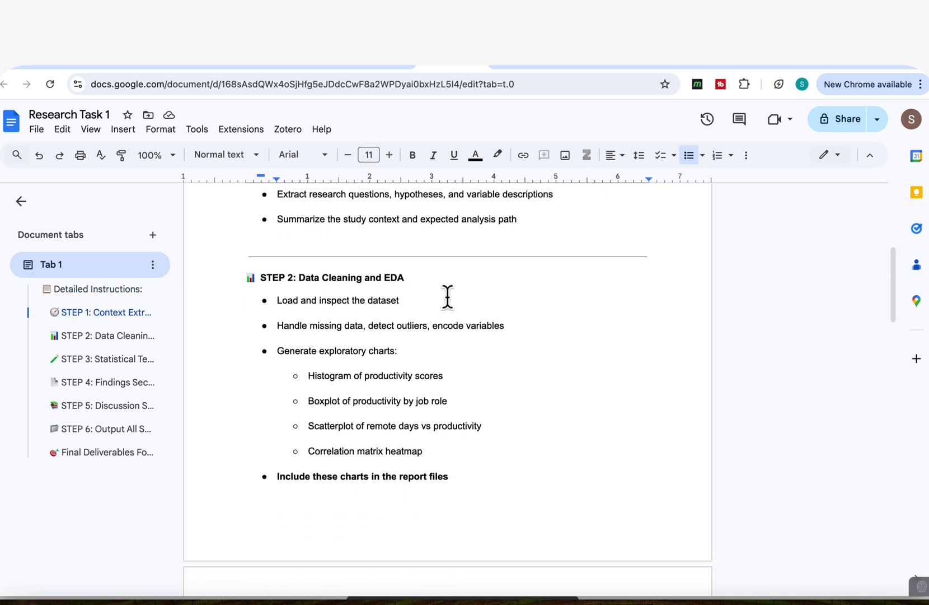
scroll(442, 296, down, 2)
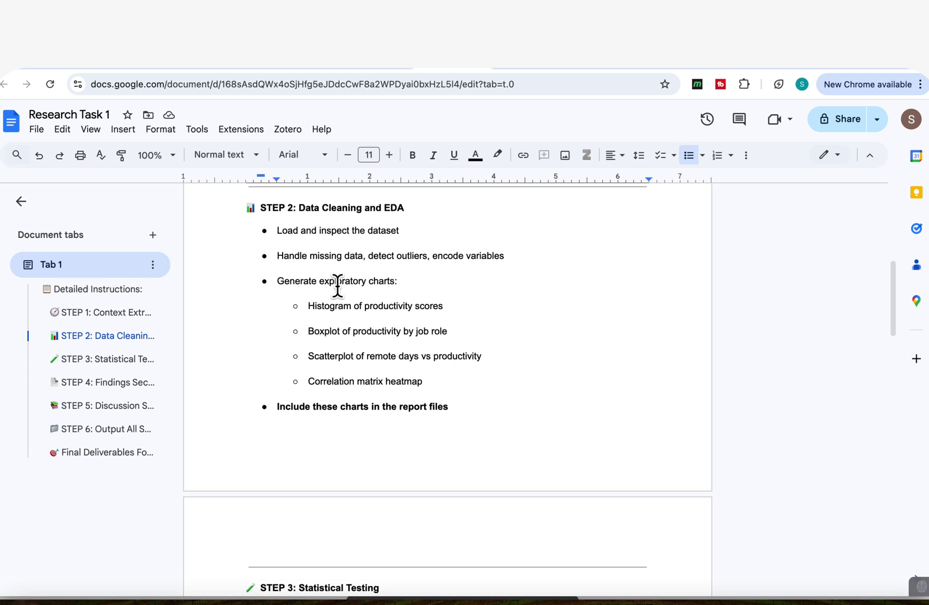
scroll(338, 286, up, 1)
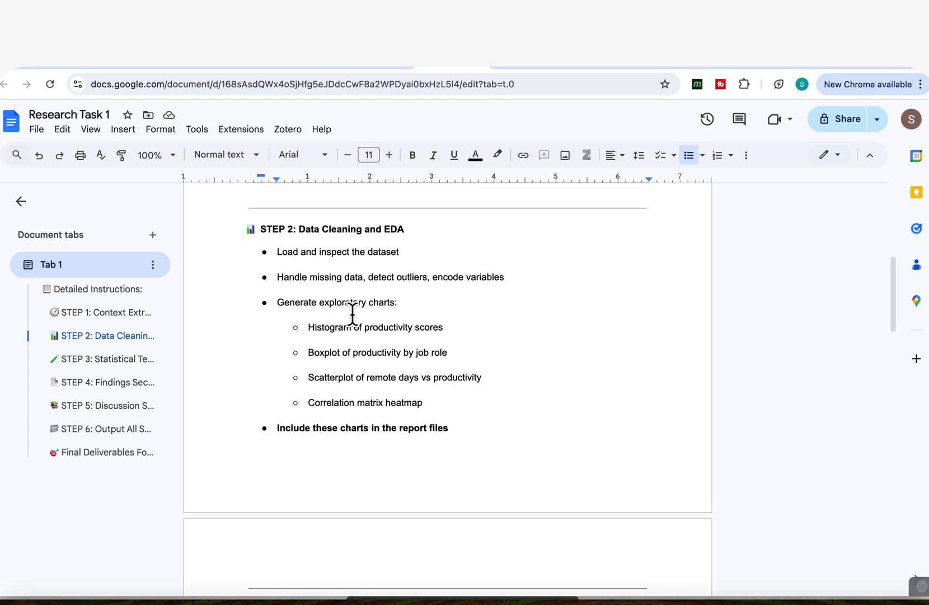
scroll(369, 268, down, 3)
scroll(413, 264, down, 1)
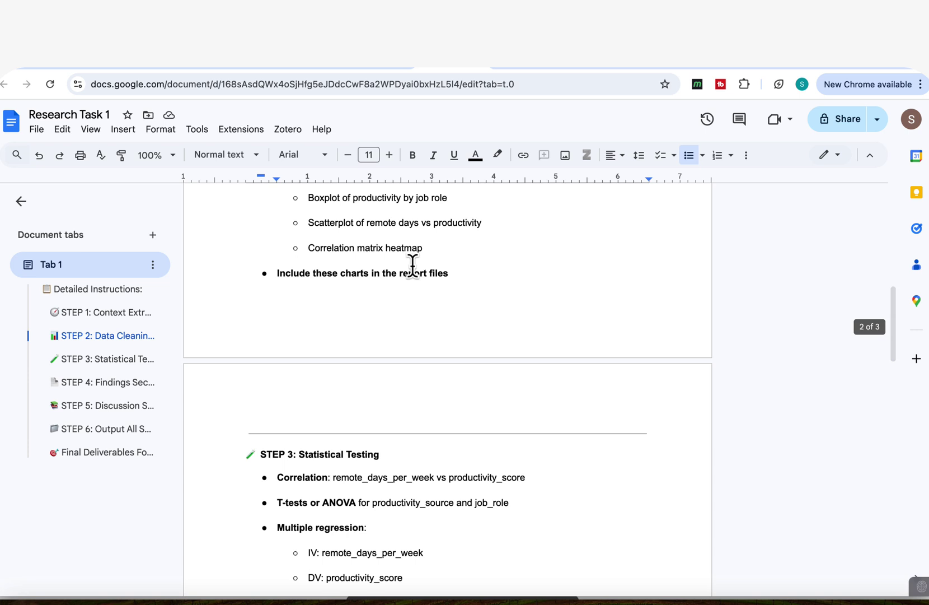
scroll(413, 265, down, 3)
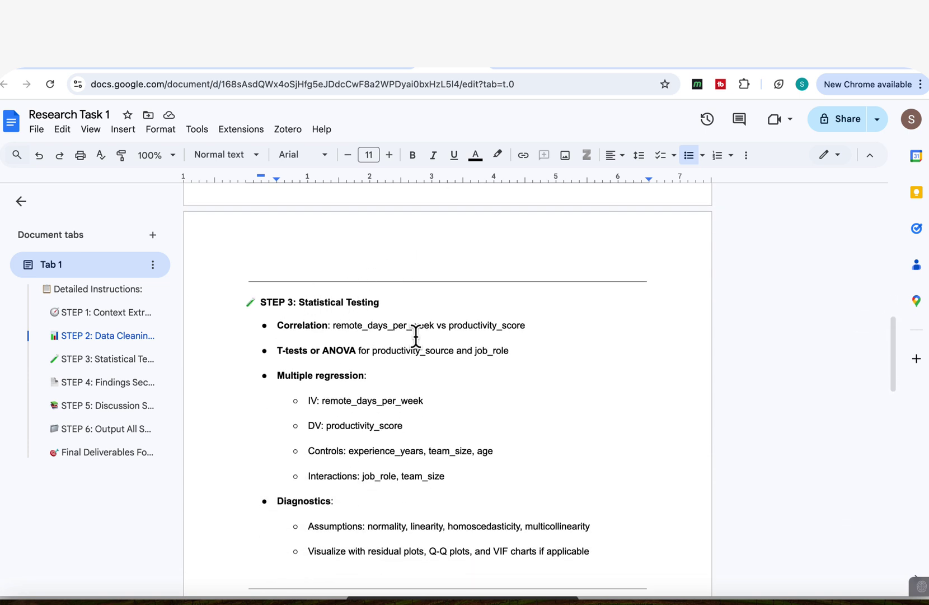
scroll(430, 395, down, 6)
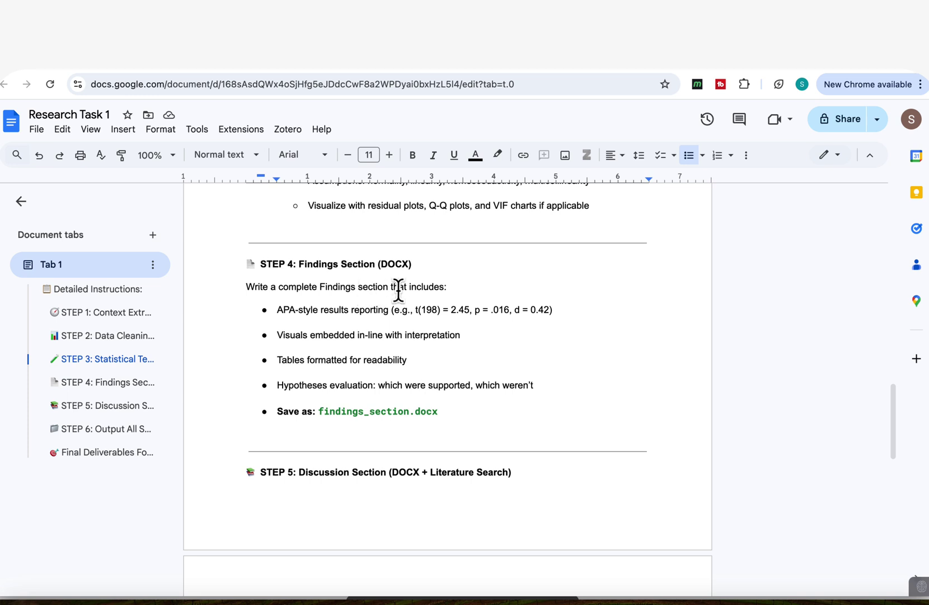
scroll(398, 291, down, 4)
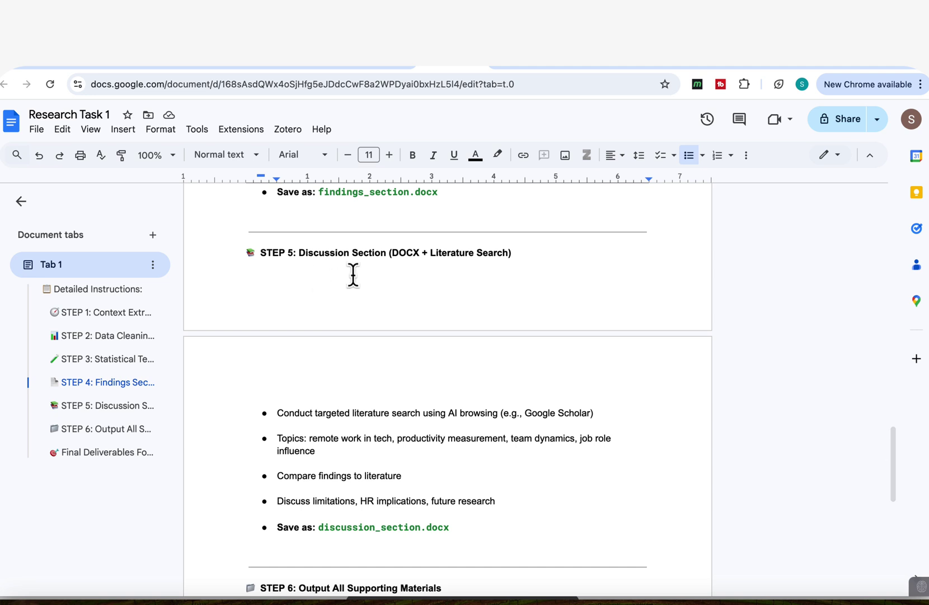
scroll(418, 400, down, 1)
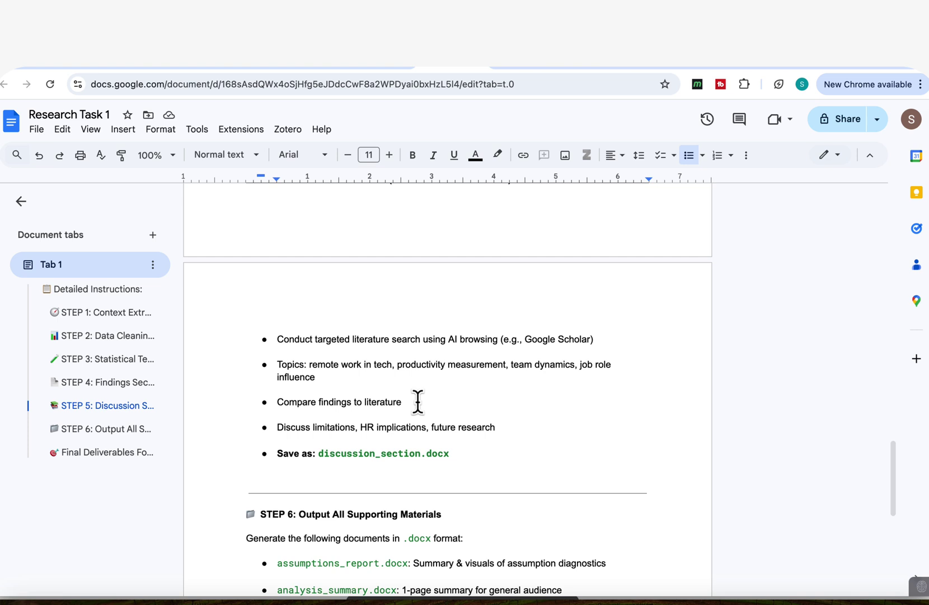
scroll(418, 401, down, 3)
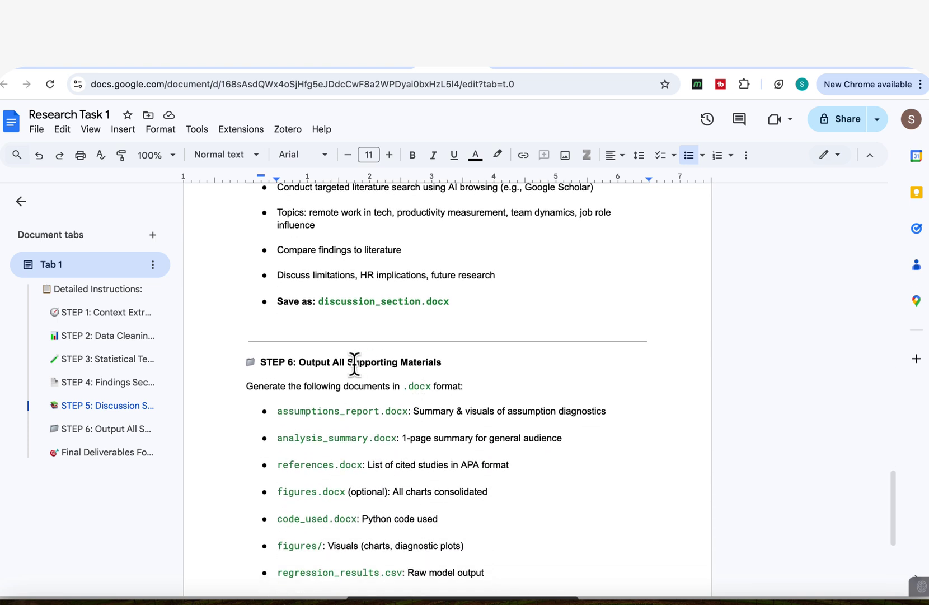
scroll(388, 382, down, 1)
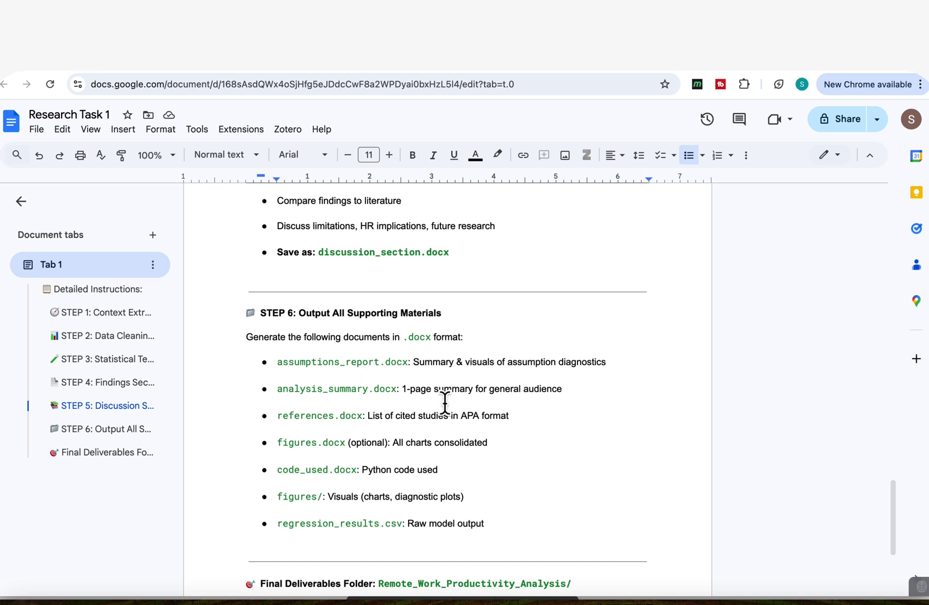
scroll(444, 401, down, 2)
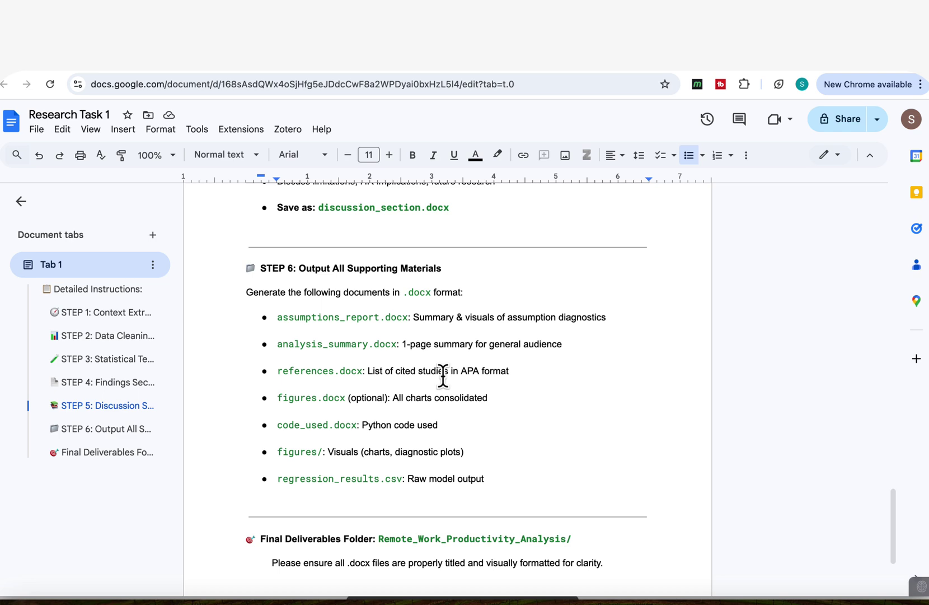
scroll(443, 376, down, 2)
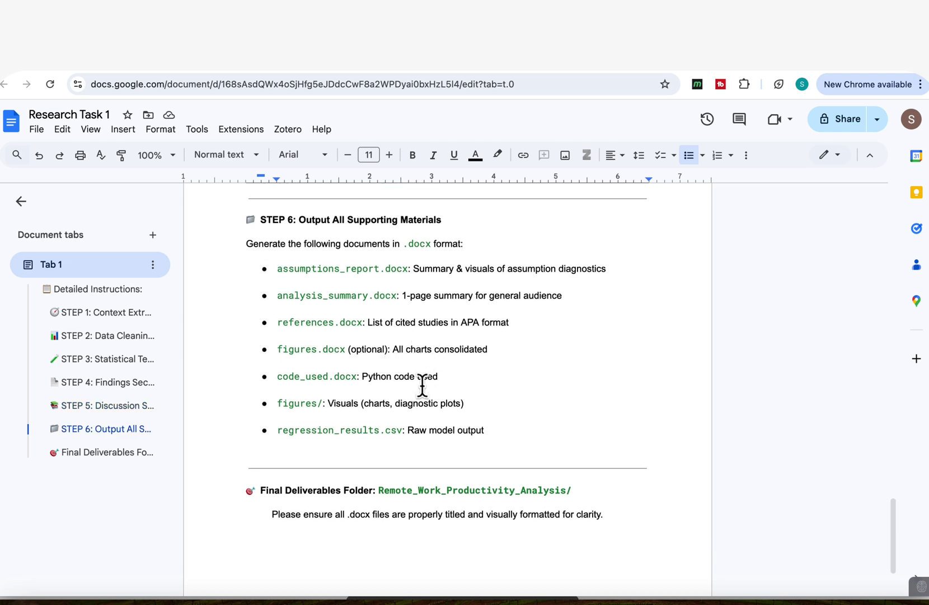
scroll(421, 384, down, 4)
scroll(422, 386, up, 9)
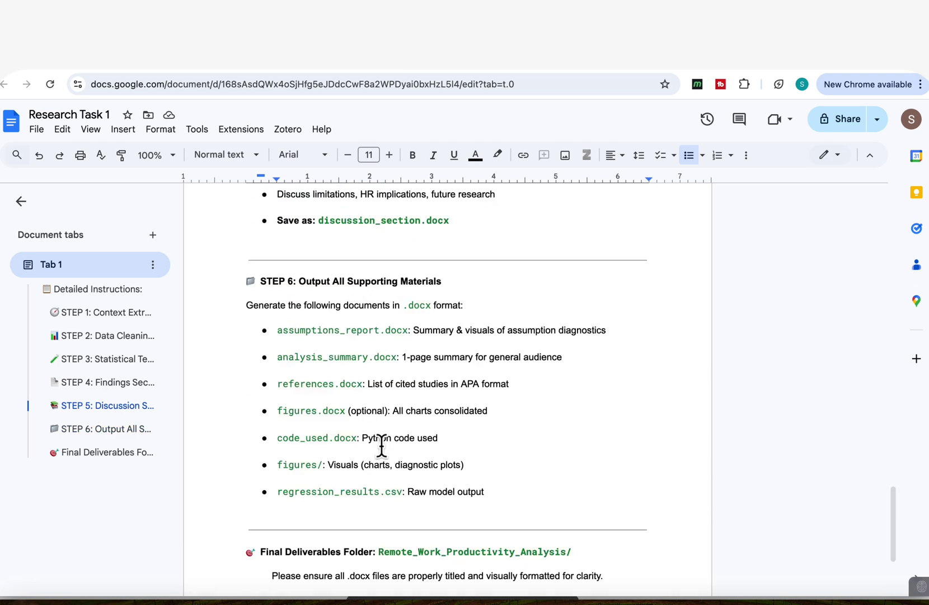
scroll(421, 454, down, 7)
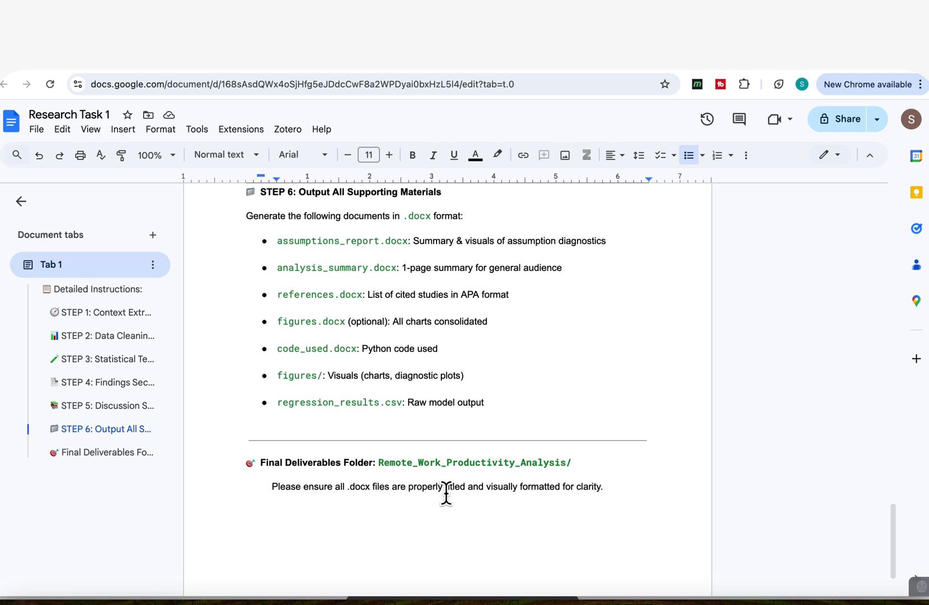
scroll(447, 493, up, 20)
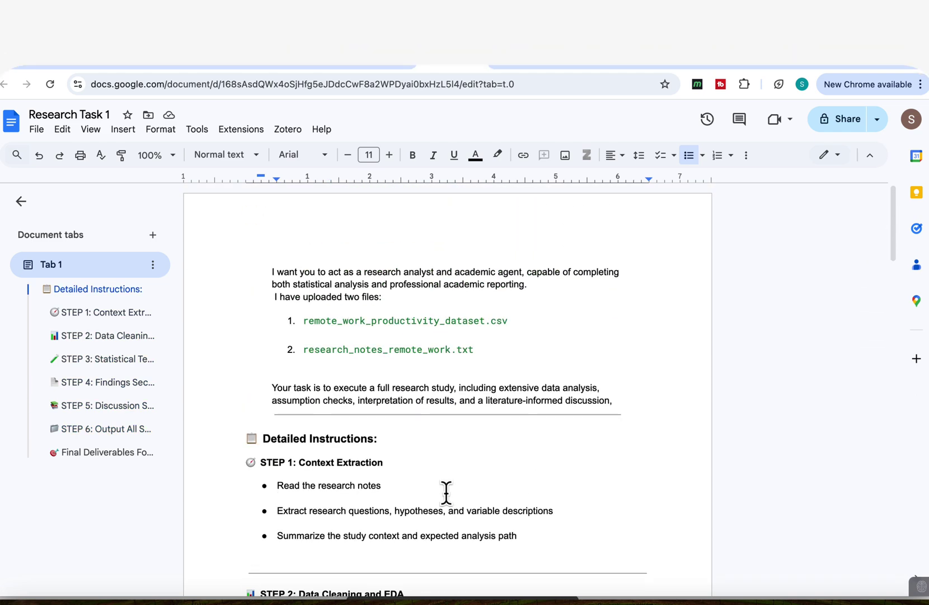
- Paste the full instructions document into Manus's task box, creating the pasted_content.txt attachment
key(ctrl+a)
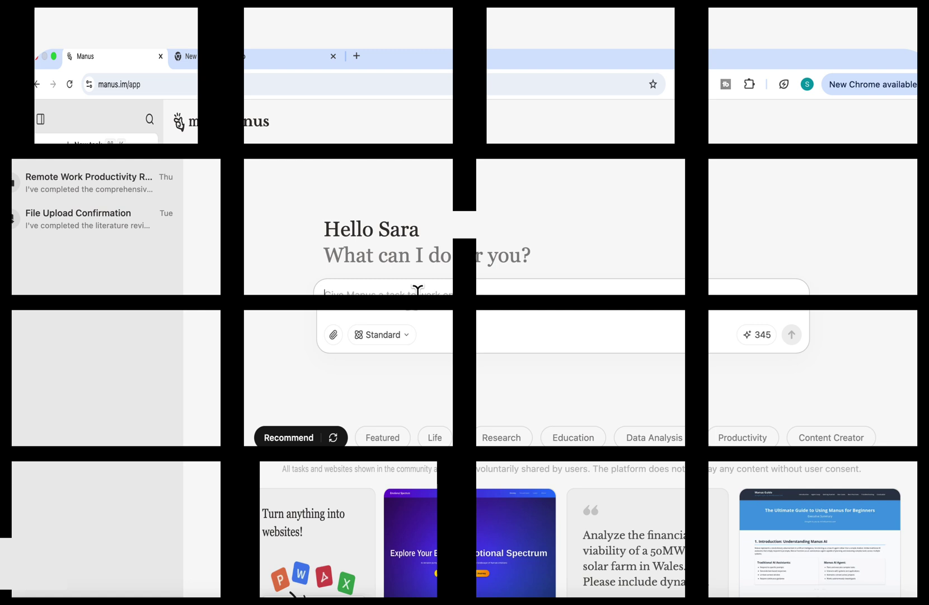
key(super+v)
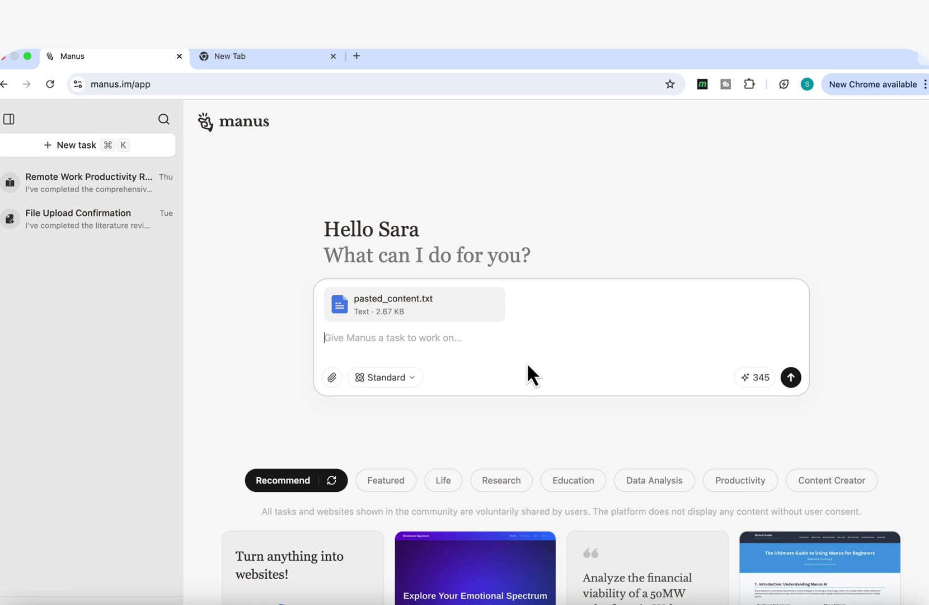
click(331, 380)
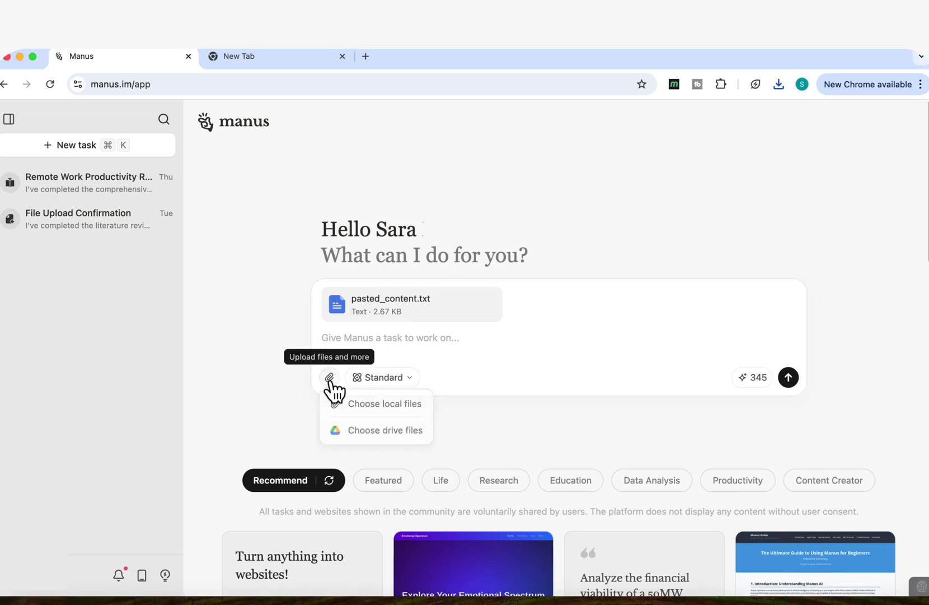
- Attach research_notes_remote_work.txt and remote_work_productivity_dataset.csv from this computer and submit the task
click(375, 404)
click(397, 250)
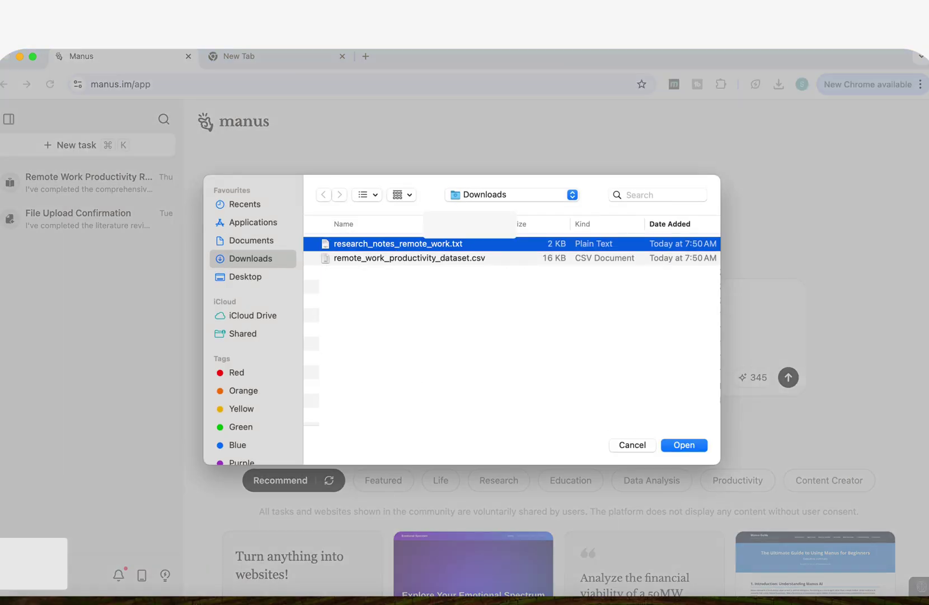
shift+click(409, 258)
click(682, 444)
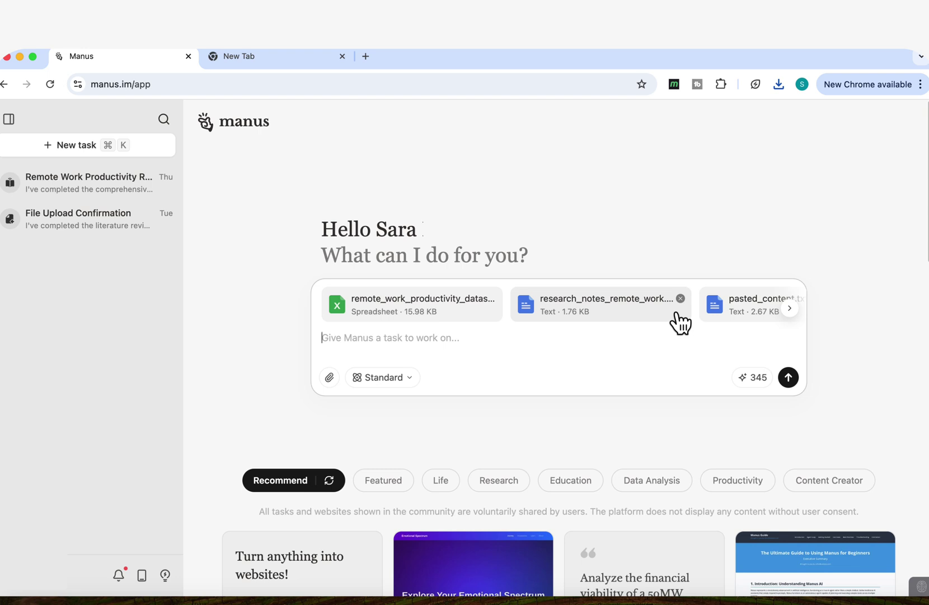
click(791, 379)
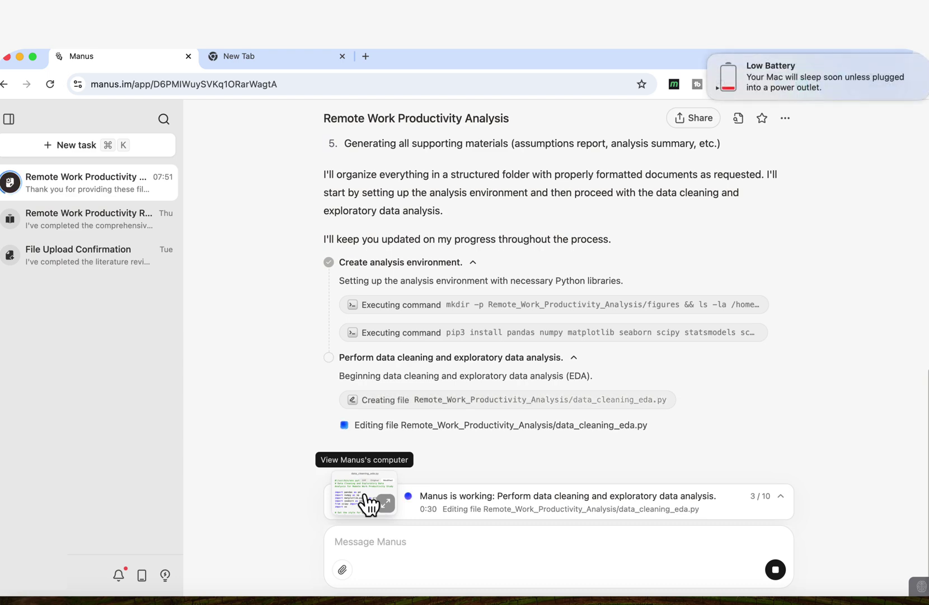
- Open Manus's Computer view and scroll through data_cleaning_eda.py and its EDA terminal output
click(368, 502)
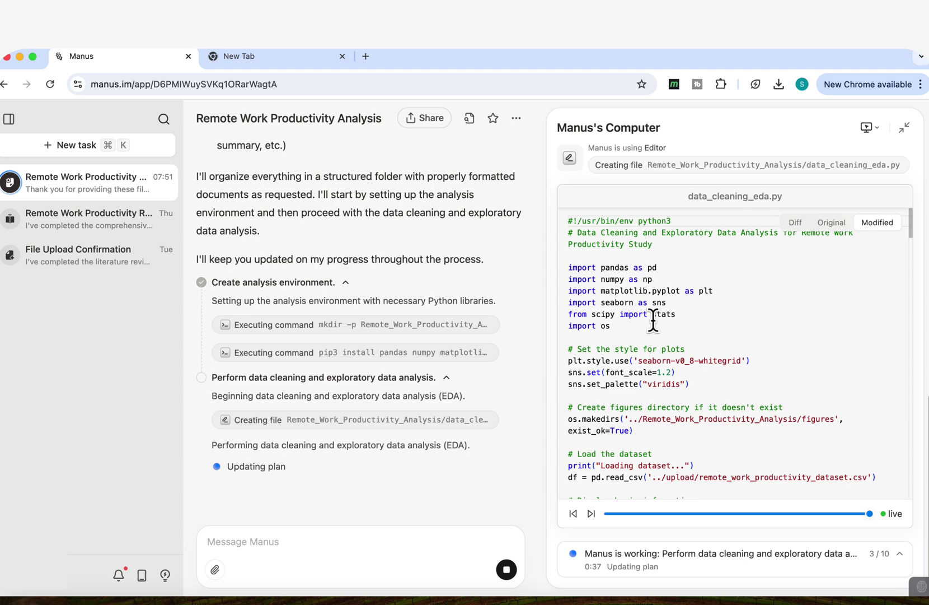
scroll(653, 320, down, 2)
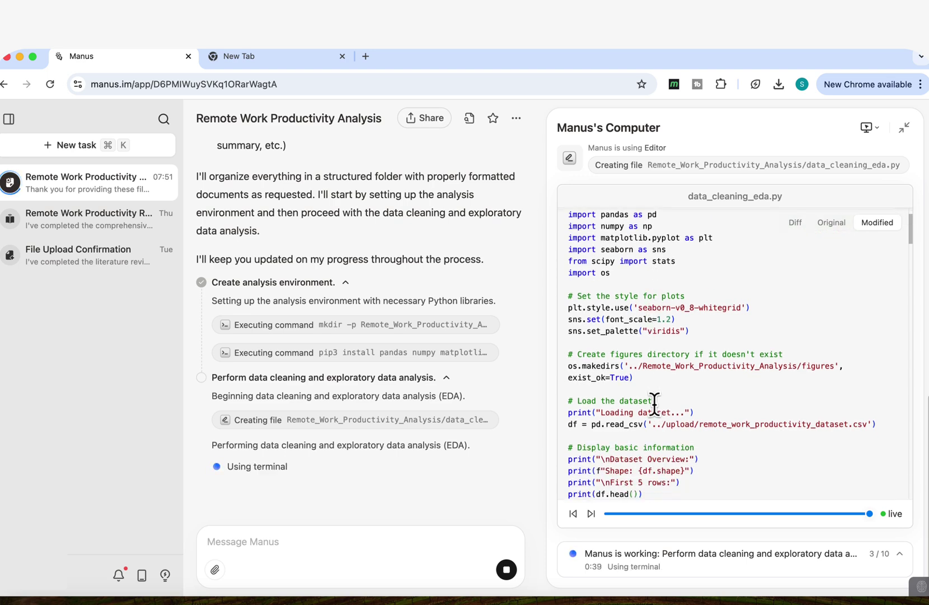
scroll(656, 401, down, 2)
scroll(714, 330, down, 1)
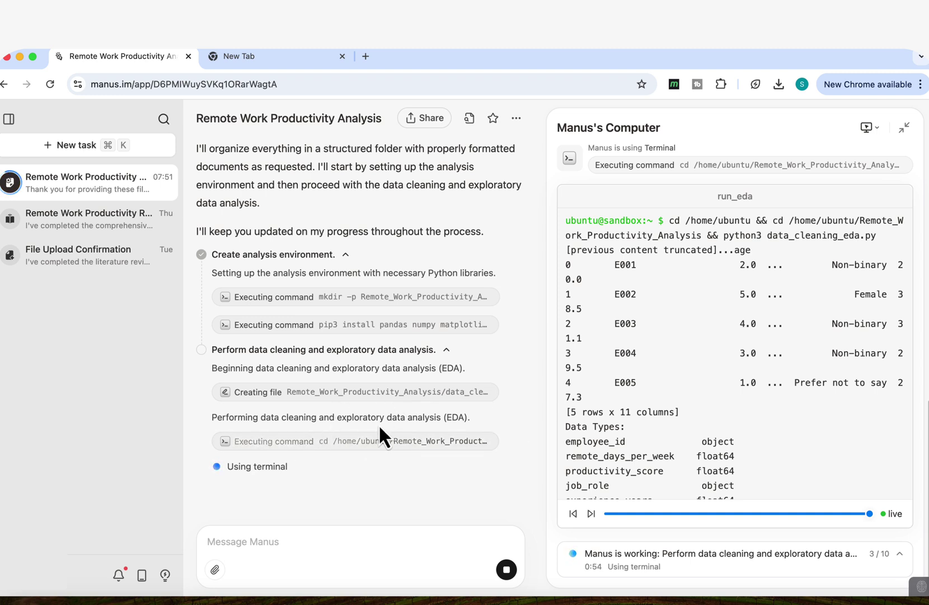
scroll(652, 384, down, 2)
scroll(652, 385, down, 10)
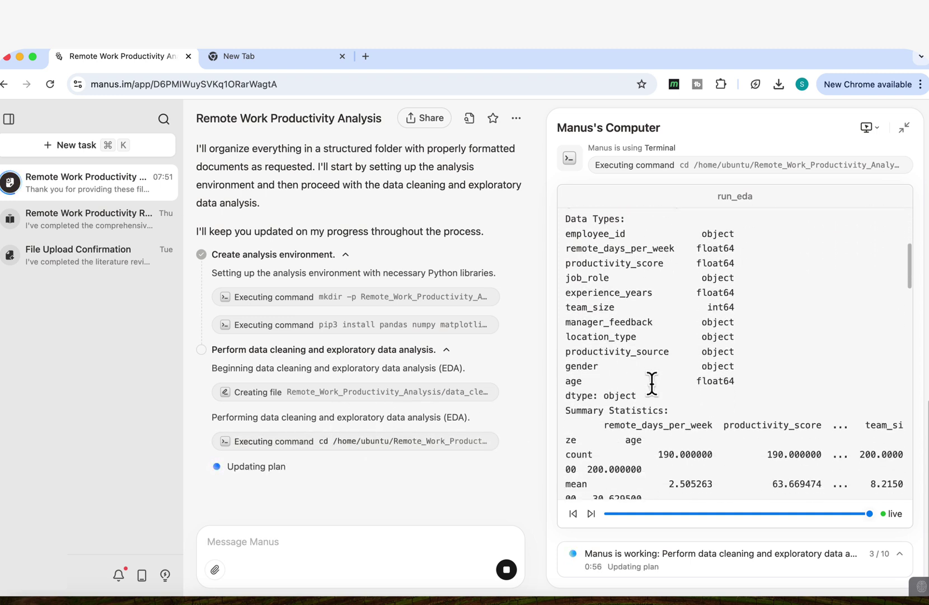
scroll(666, 434, down, 10)
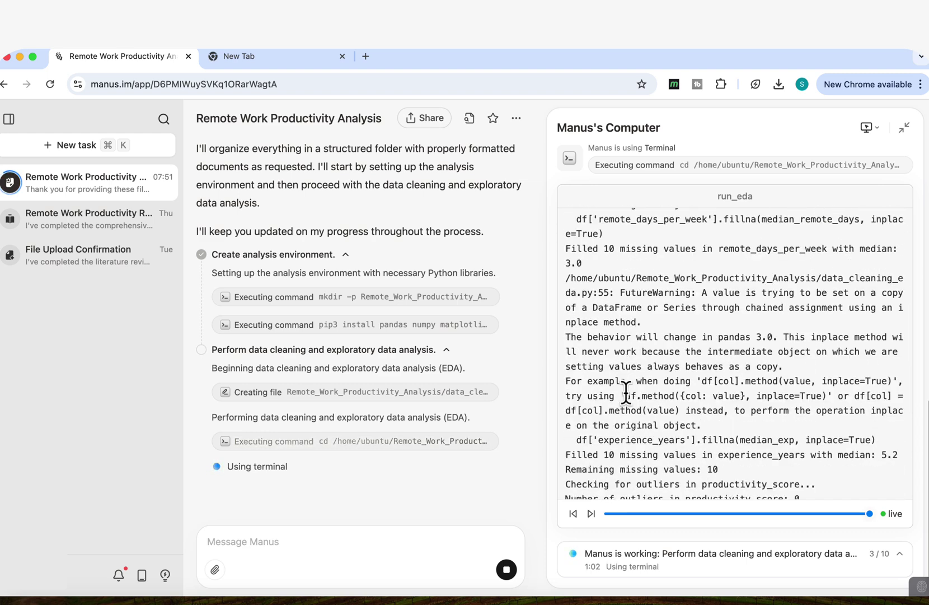
scroll(625, 386, down, 5)
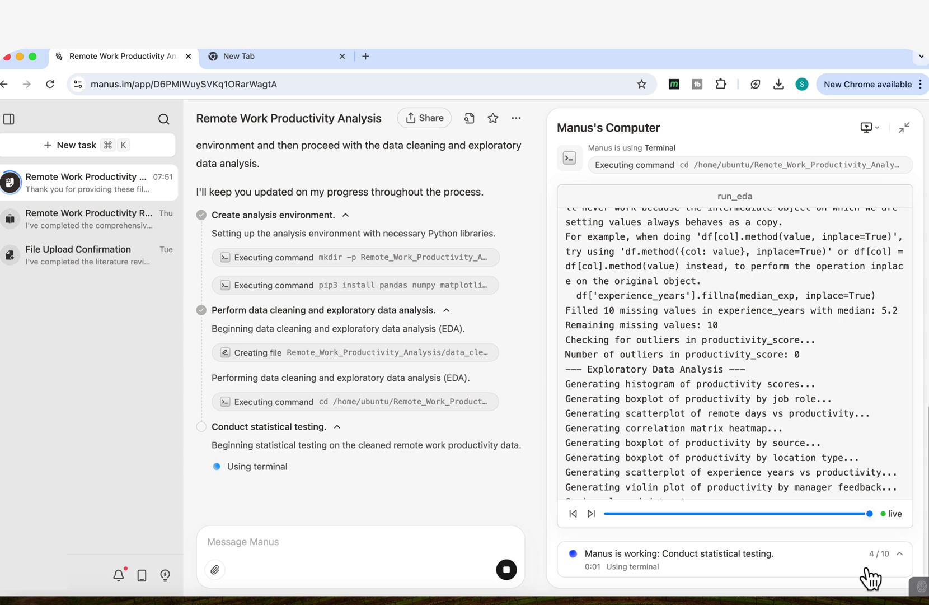
- Expand the ten-step Task progress list and follow the chat as findings are written
click(898, 555)
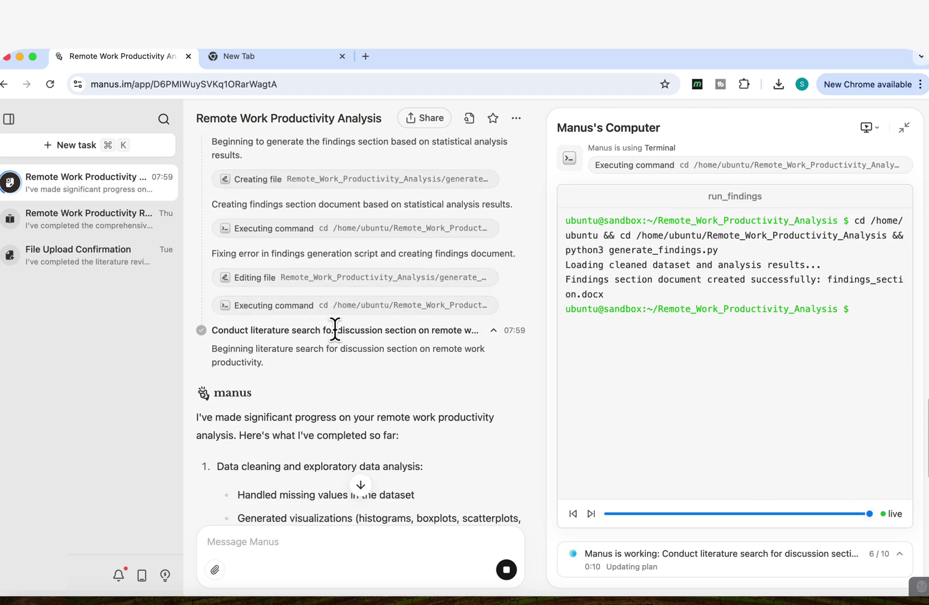
scroll(292, 390, down, 5)
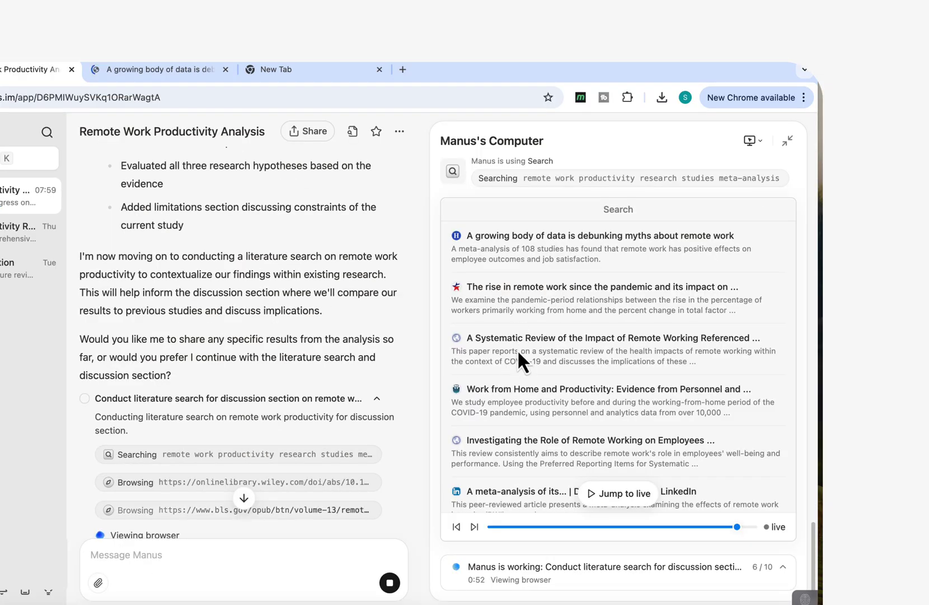
- Open the Systematic Review search result, then return to Manus and check the completed ten-step progress
click(515, 338)
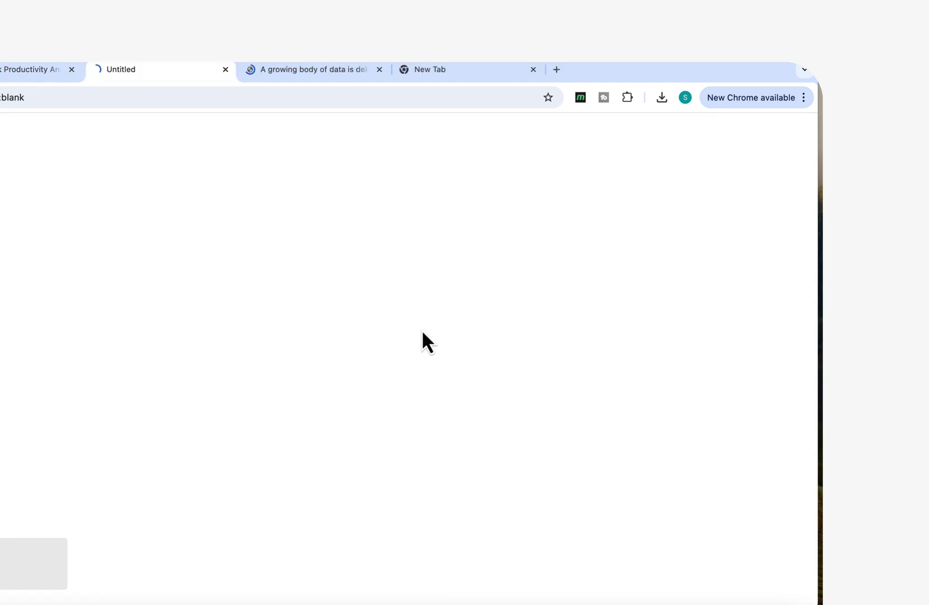
click(39, 72)
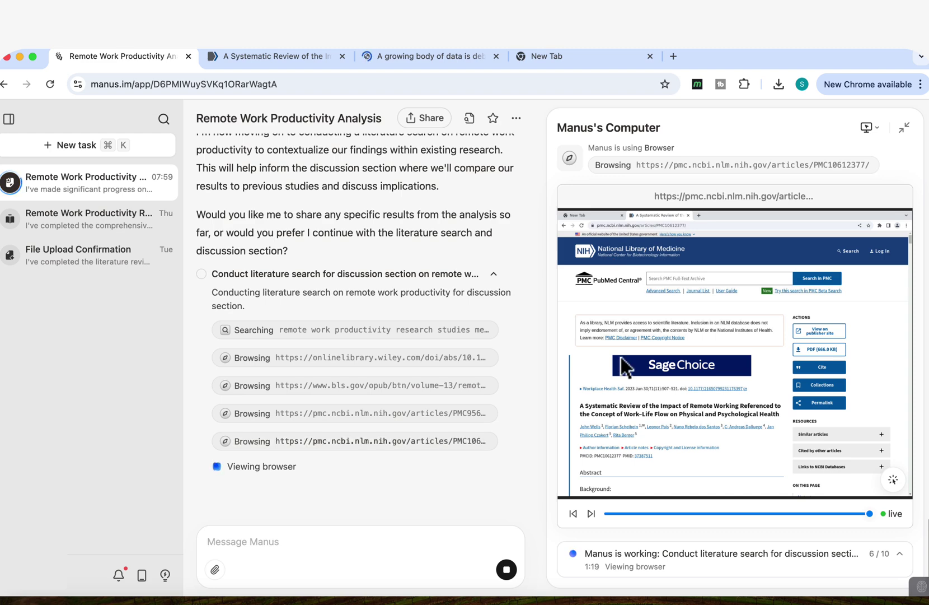
click(748, 560)
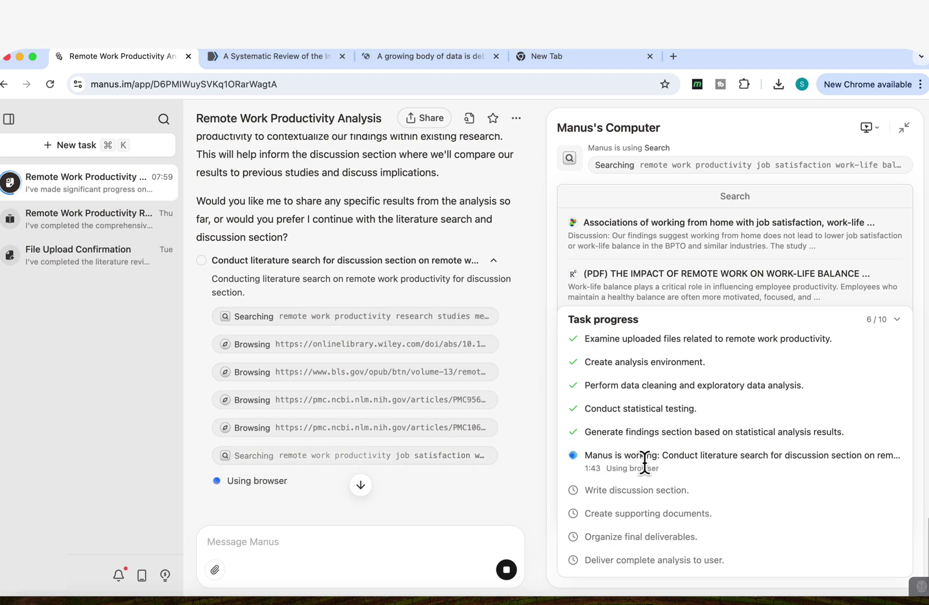
click(897, 320)
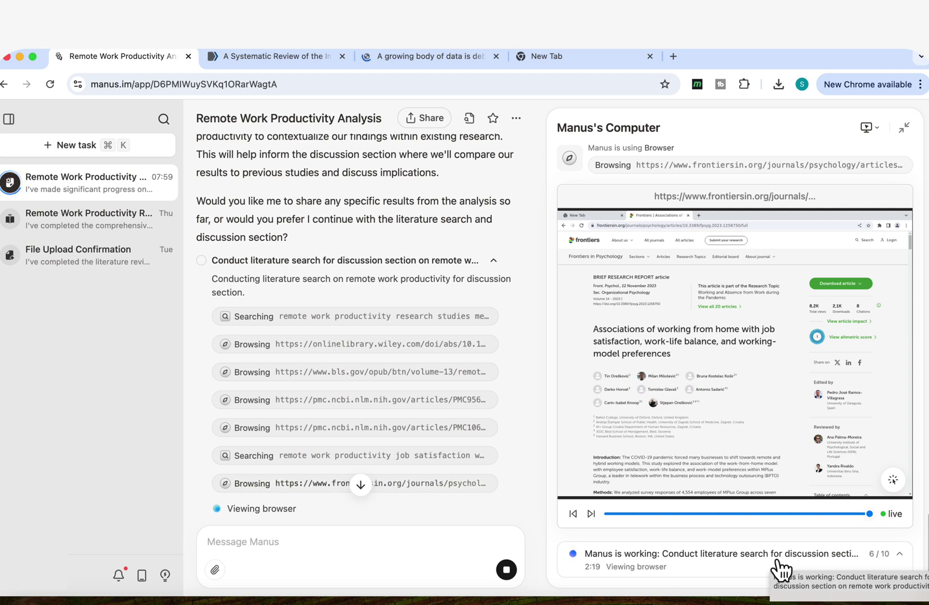
scroll(492, 462, down, 3)
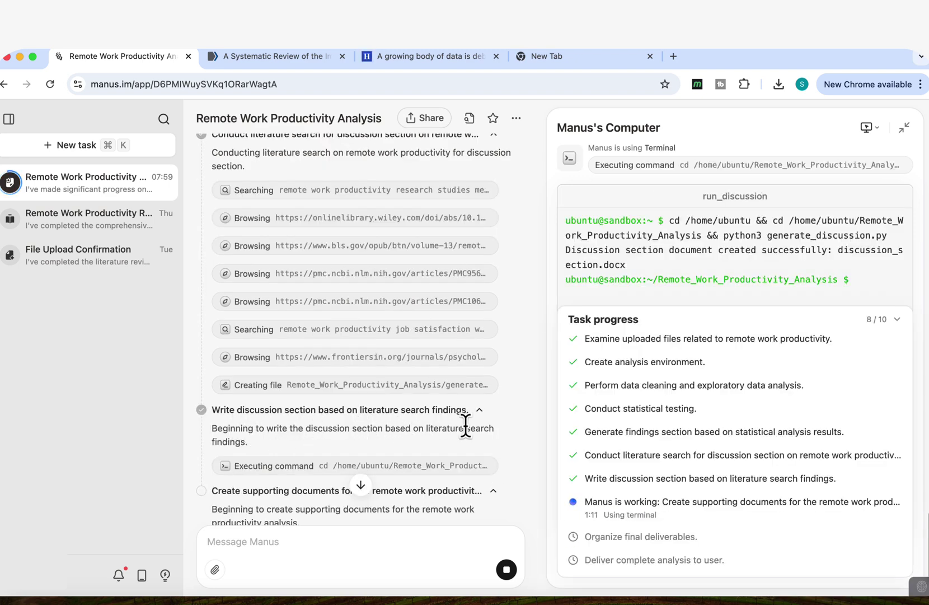
scroll(466, 426, down, 2)
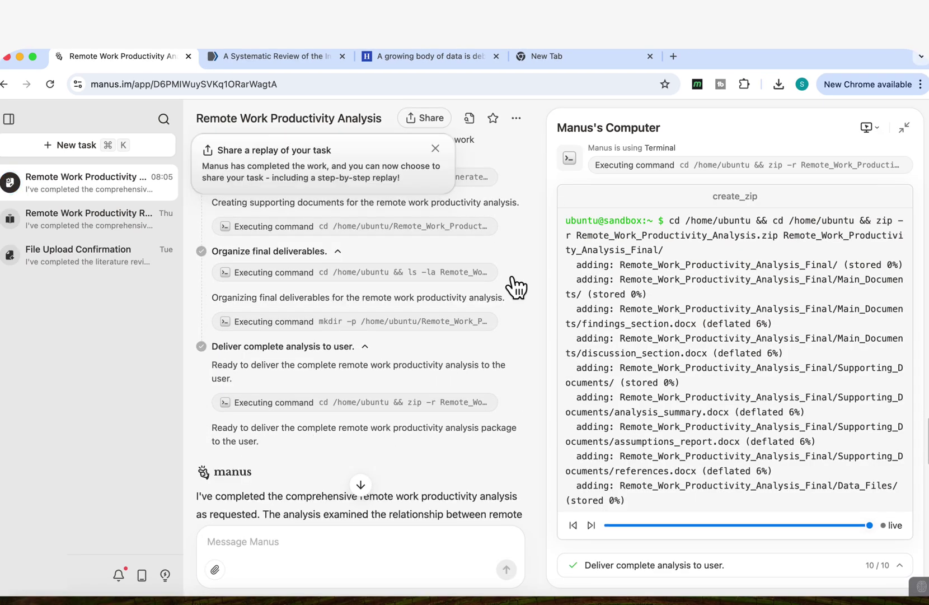
- Scroll the completion message to the deliverables list and the 6.28 MB Remote_Work_Productivity_Analysis zip
click(860, 564)
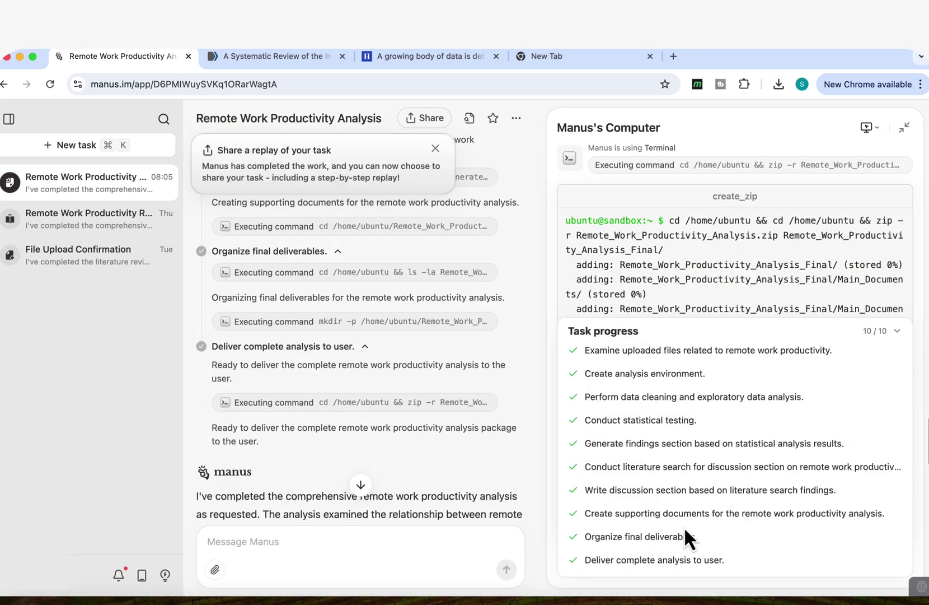
scroll(444, 362, down, 5)
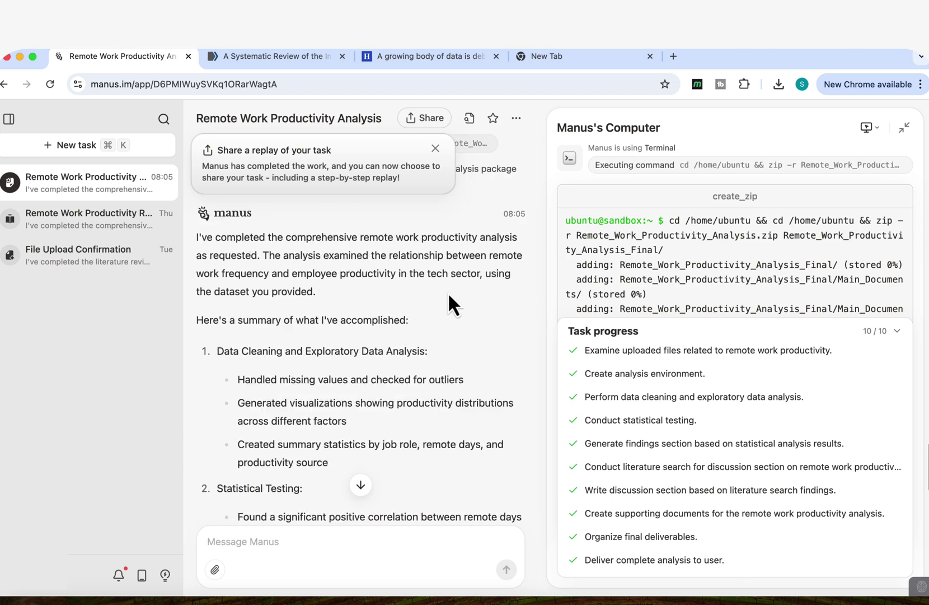
scroll(449, 297, down, 1)
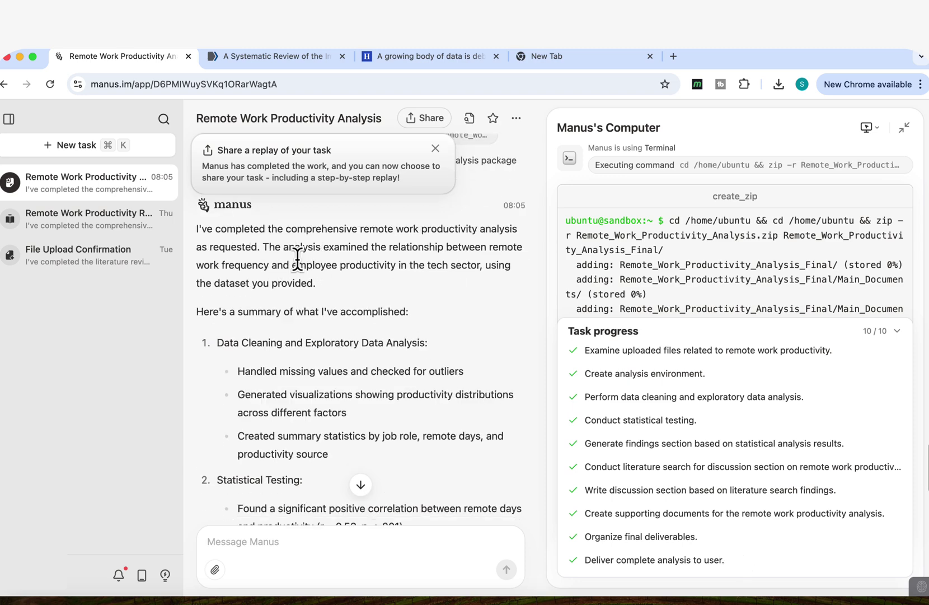
scroll(445, 292, down, 1)
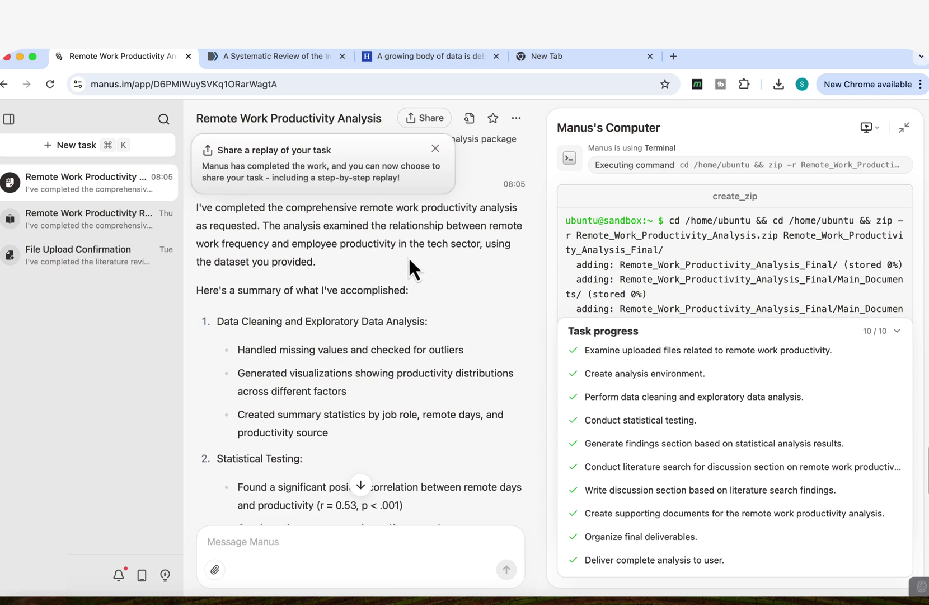
scroll(409, 261, down, 1)
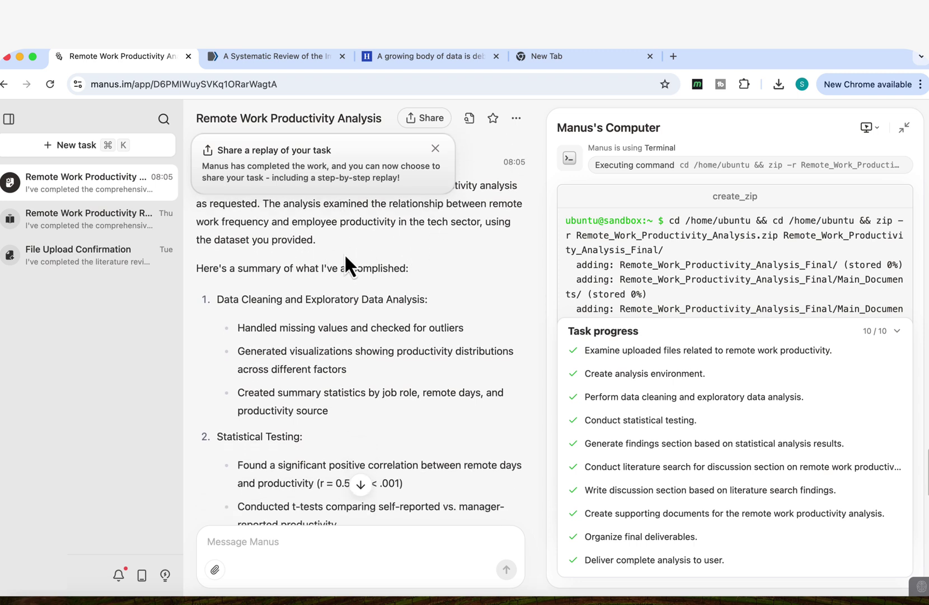
scroll(344, 259, down, 1)
scroll(378, 288, down, 6)
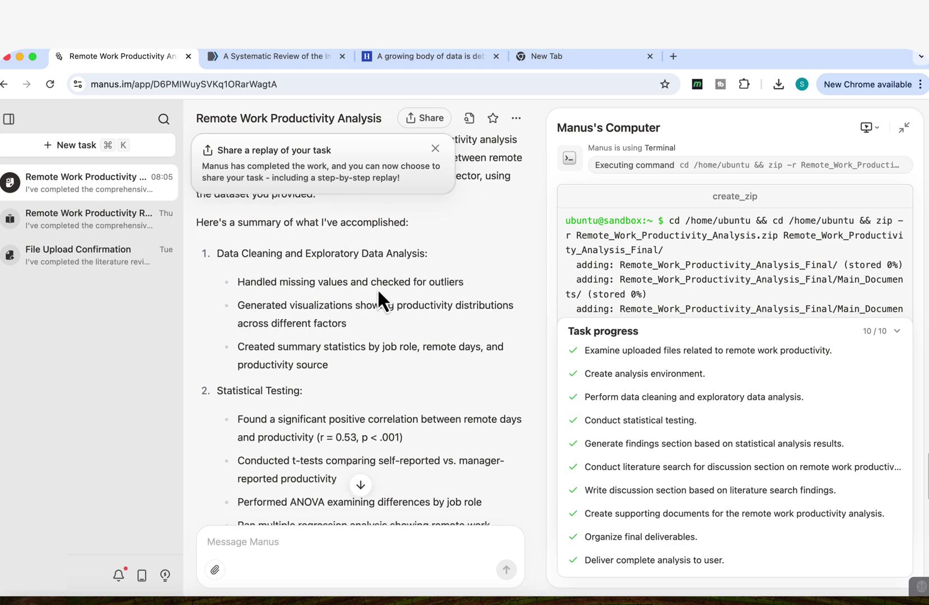
scroll(357, 360, down, 14)
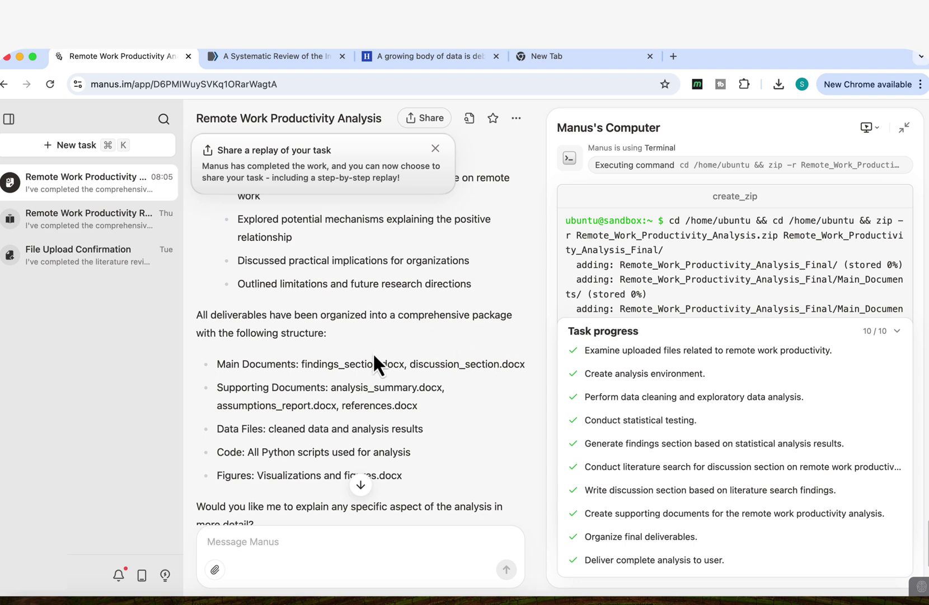
scroll(317, 347, down, 2)
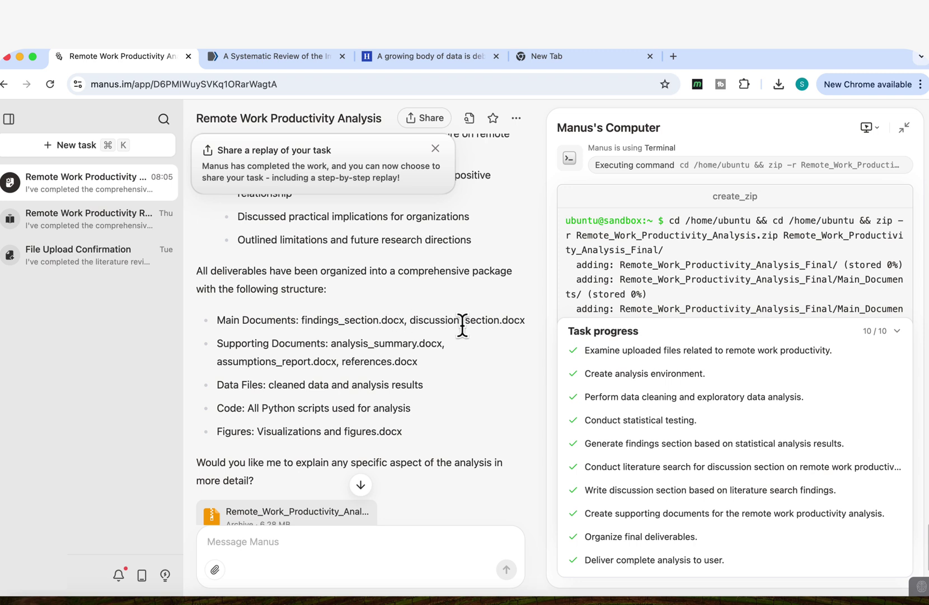
scroll(462, 325, down, 2)
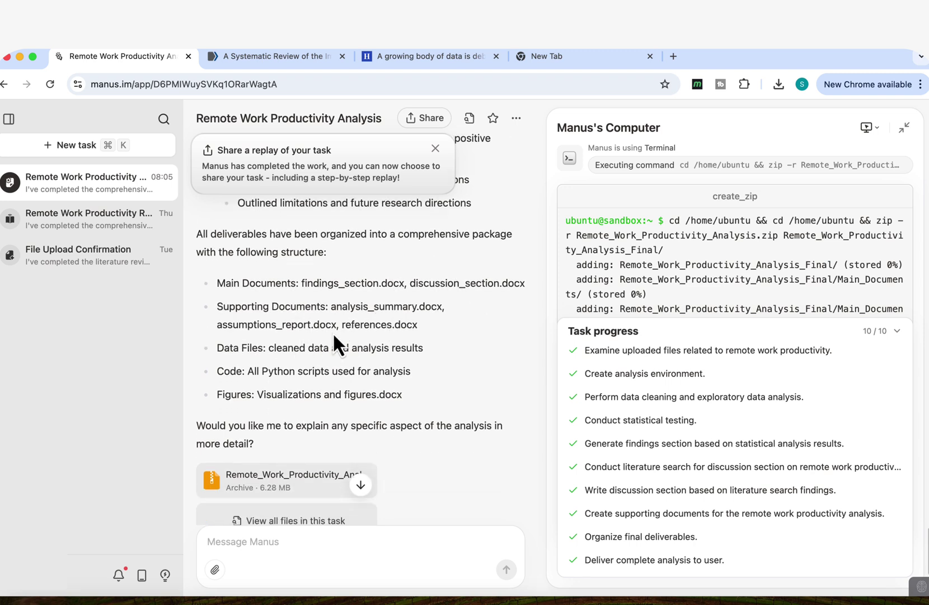
scroll(370, 334, down, 2)
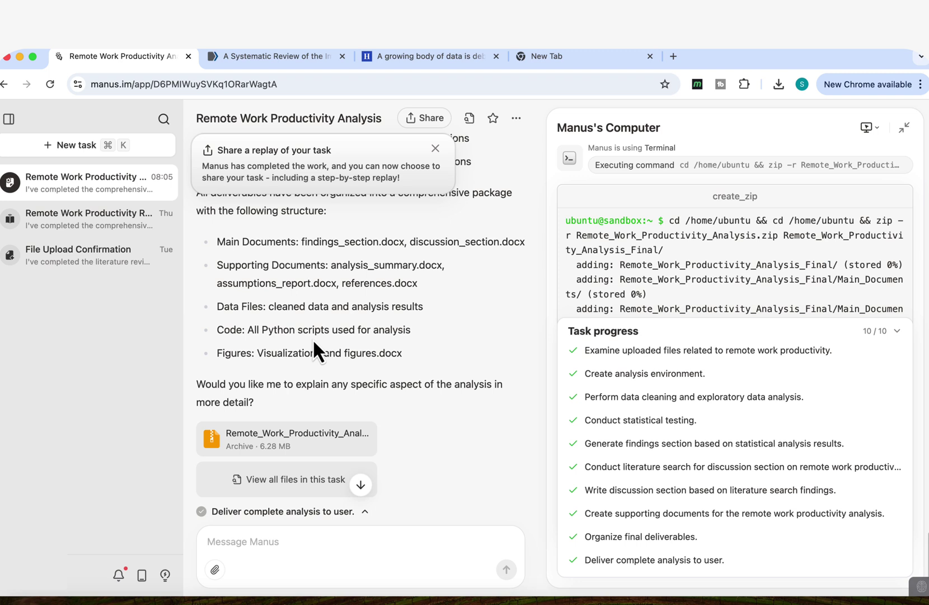
scroll(313, 339, down, 2)
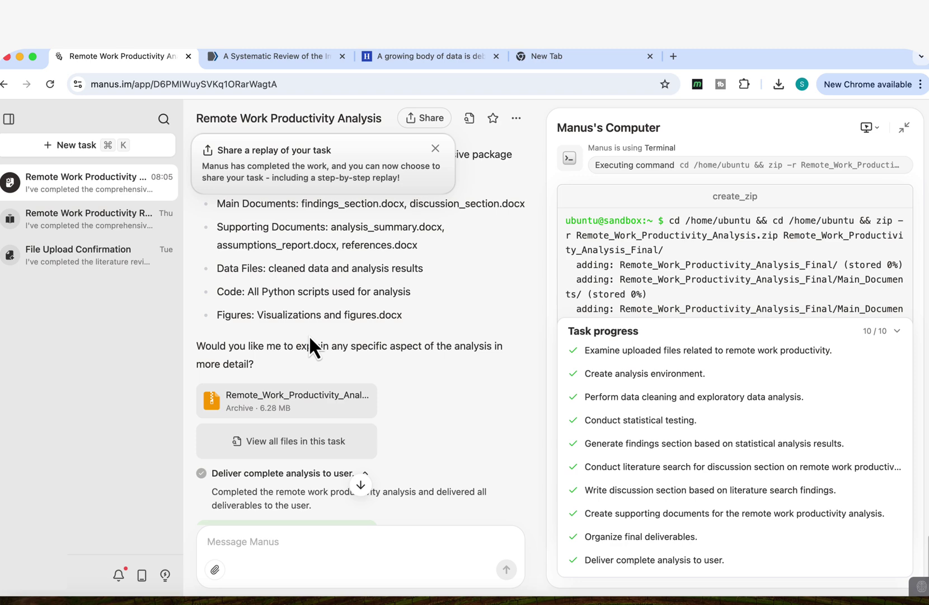
- Download the 6.3 MB Remote_Work_Productivity_Analysis.zip from Manus and open its extracted folder in Finder
scroll(287, 409, down, 2)
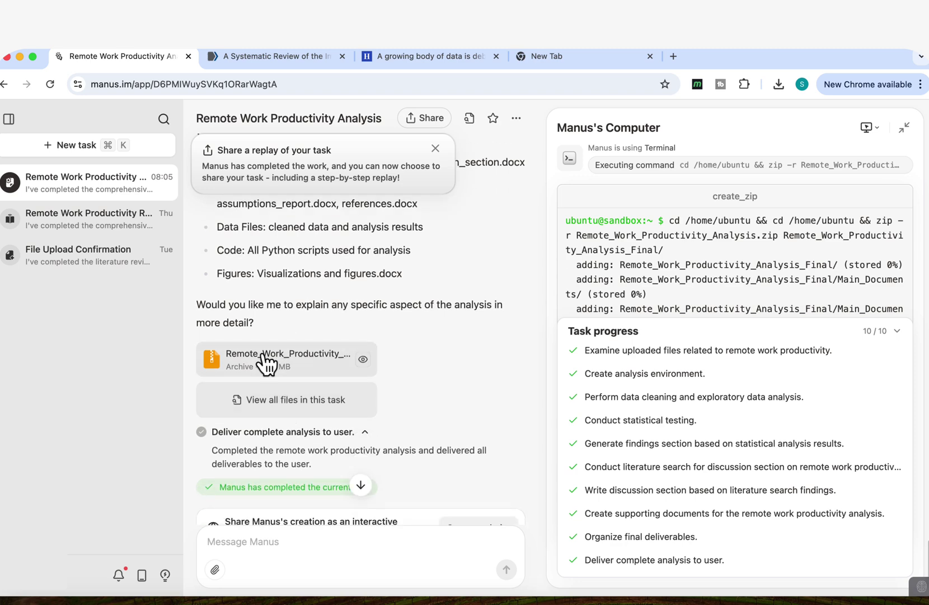
click(304, 371)
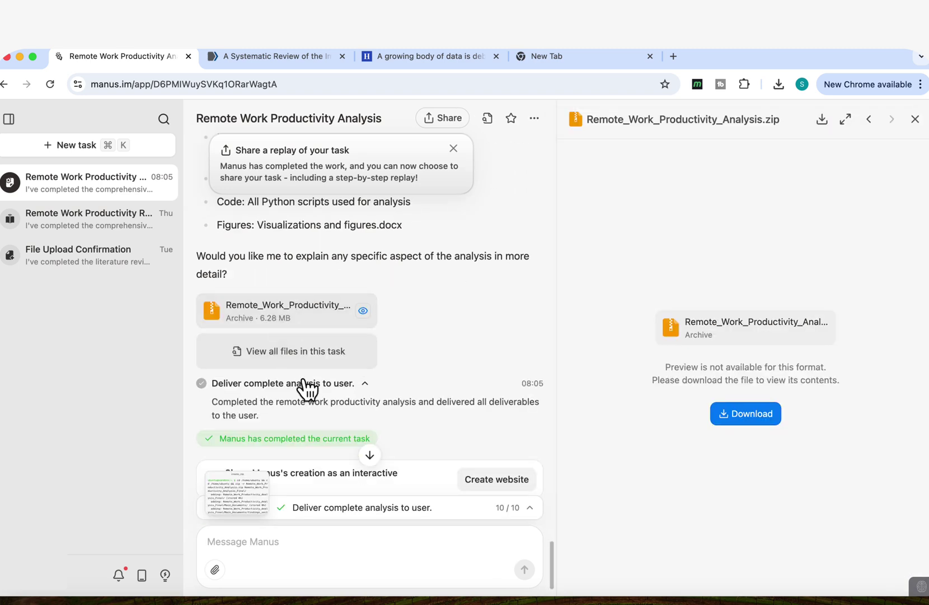
click(752, 417)
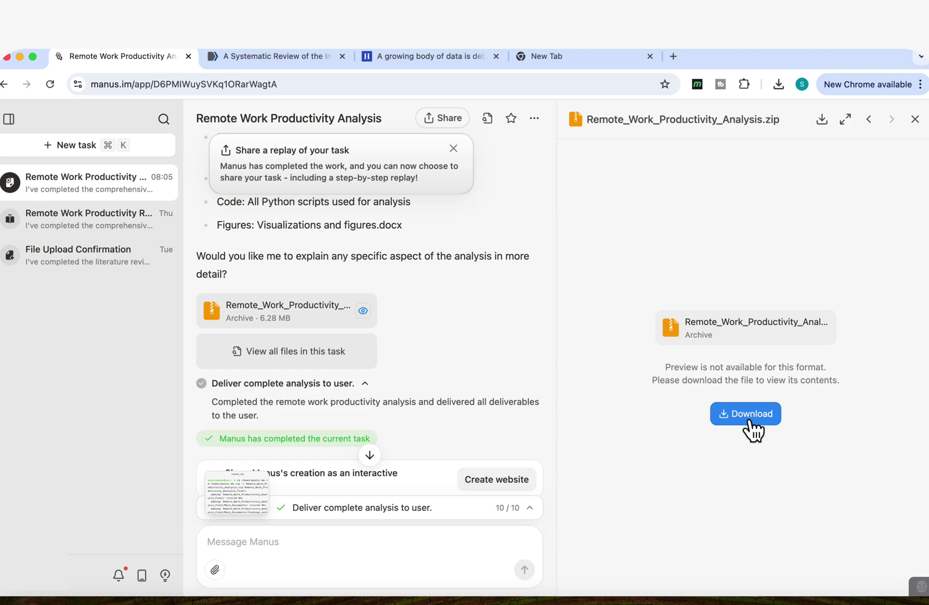
click(781, 90)
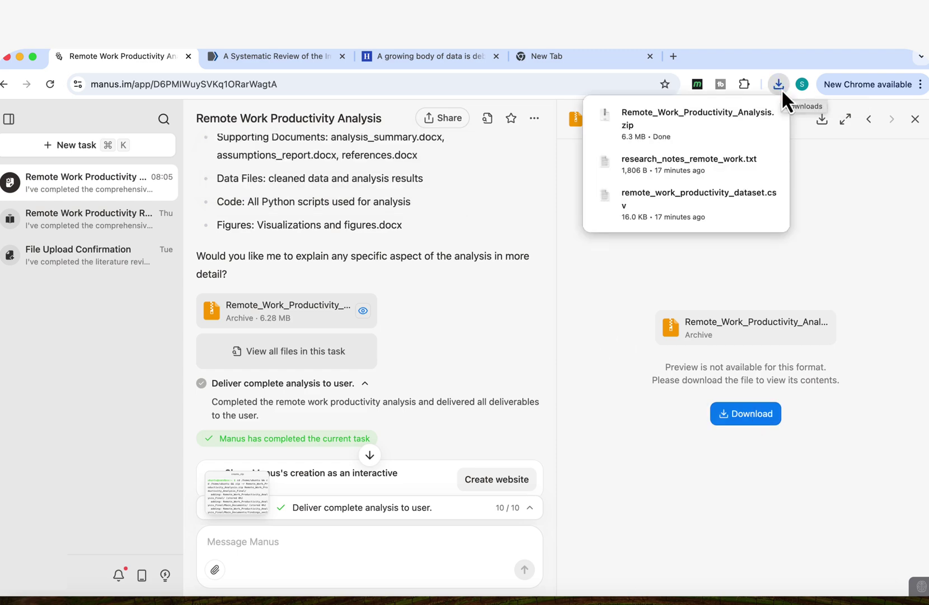
click(687, 121)
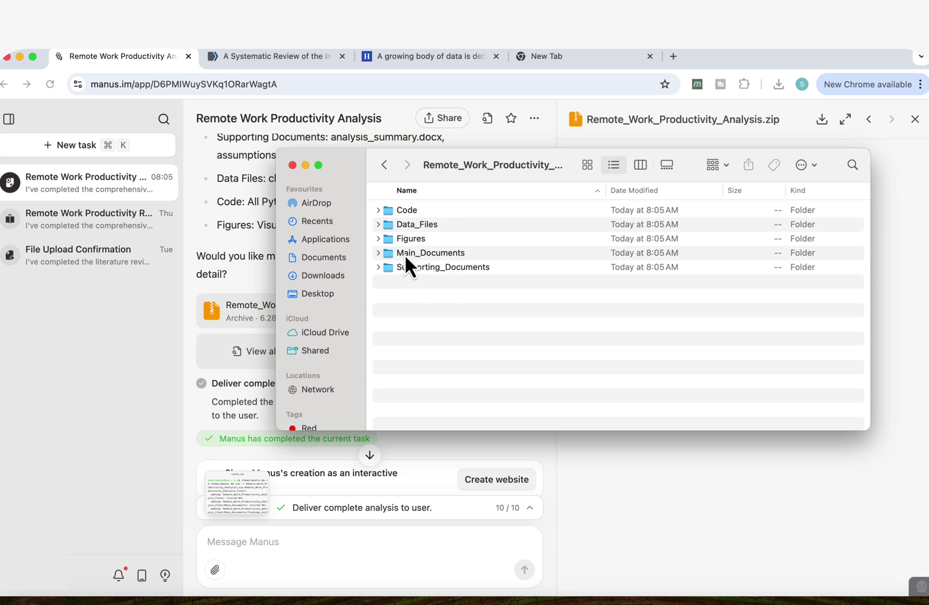
- Expand Main_Documents and open discussion_section.docx in Word
click(379, 253)
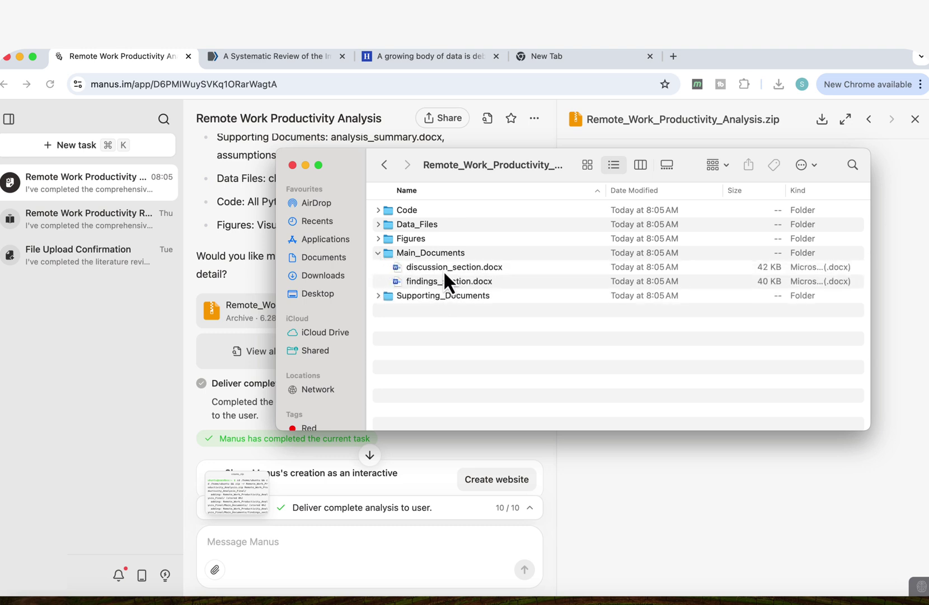
double_click(444, 267)
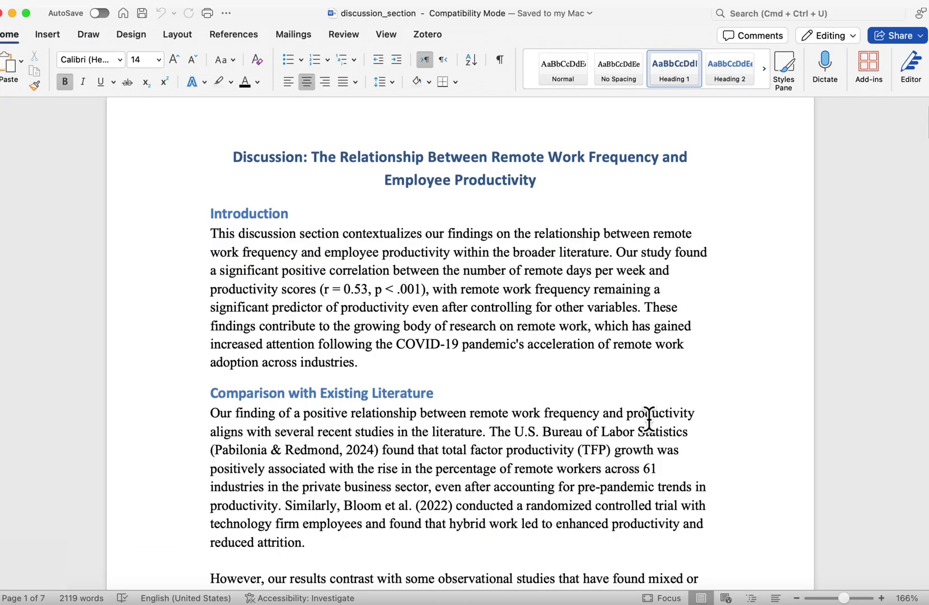
- Scroll through discussion_section.docx from the title to the end of its References
scroll(649, 420, down, 1)
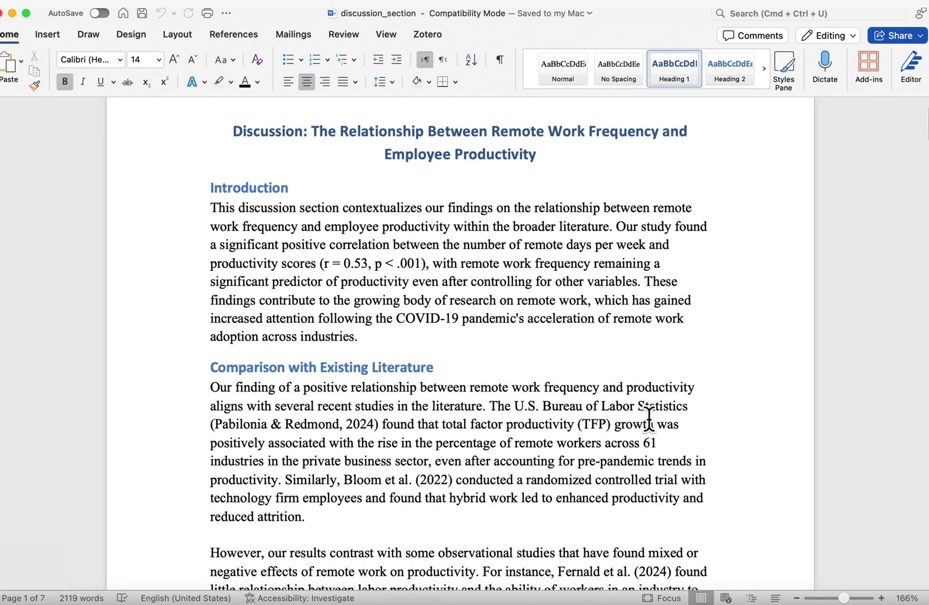
scroll(649, 420, down, 20)
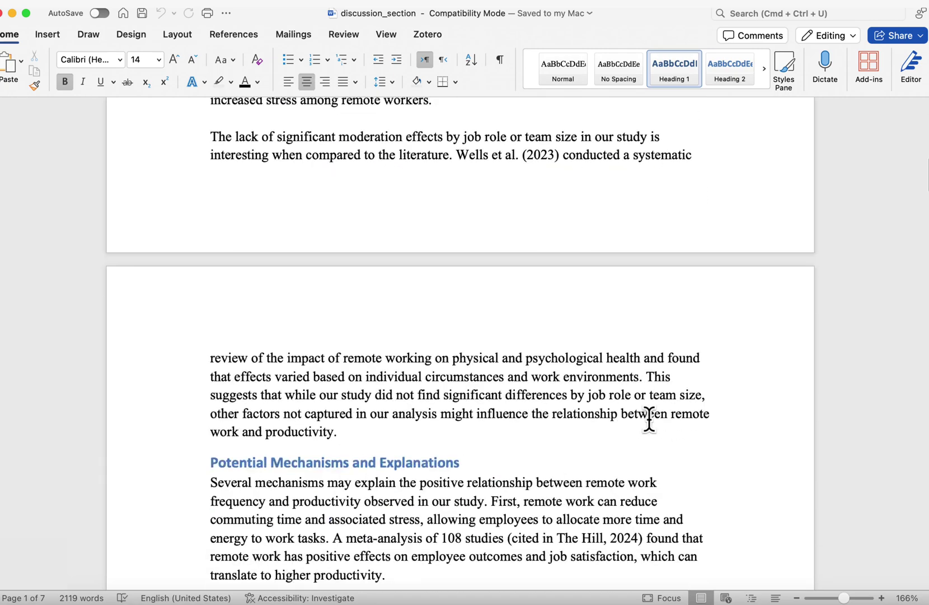
scroll(648, 420, down, 10)
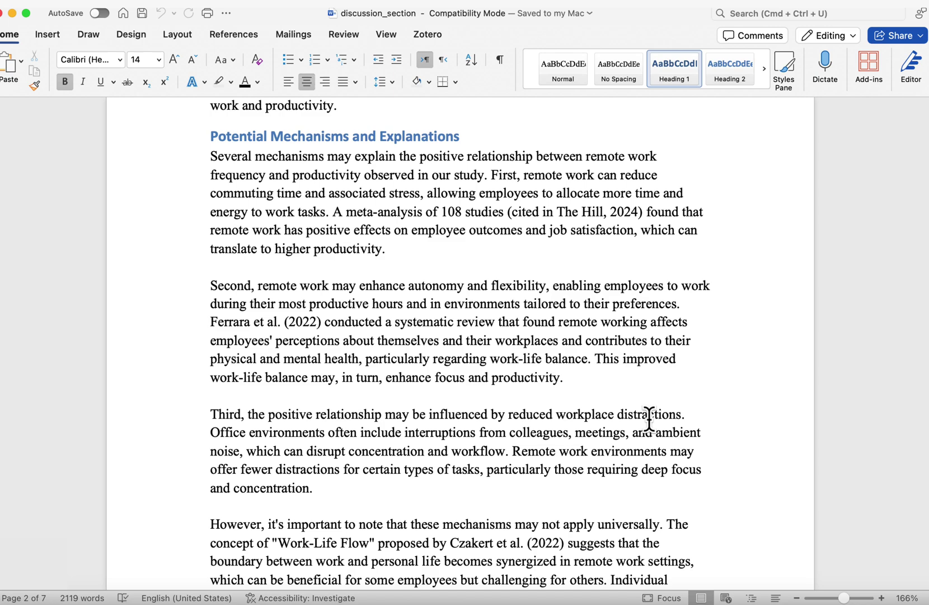
scroll(650, 419, down, 20)
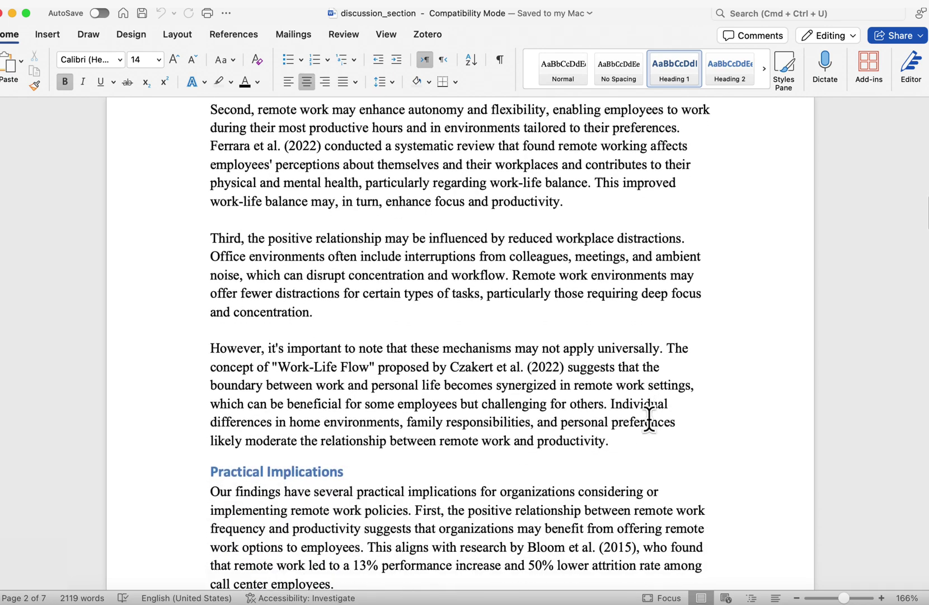
scroll(650, 419, down, 5)
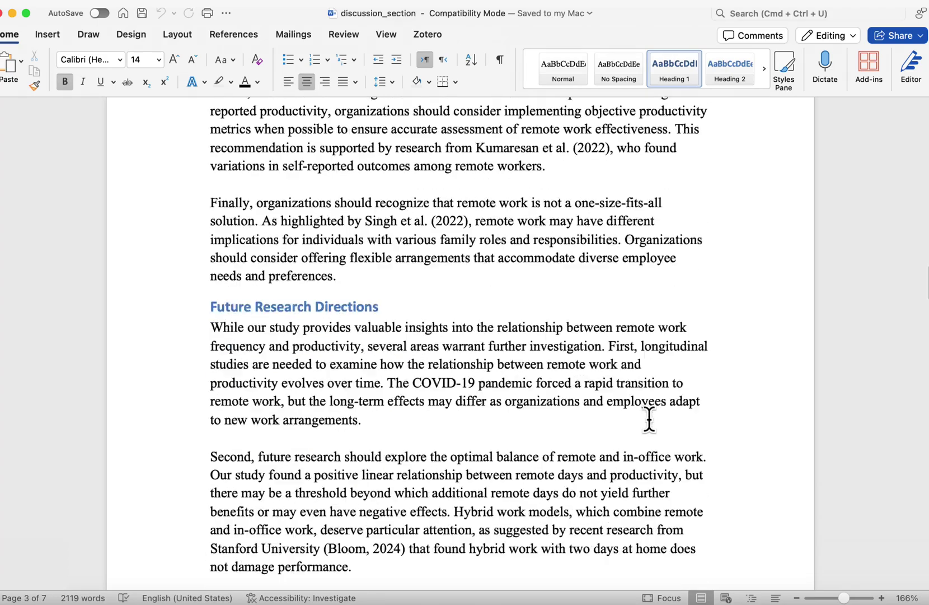
scroll(650, 419, up, 20)
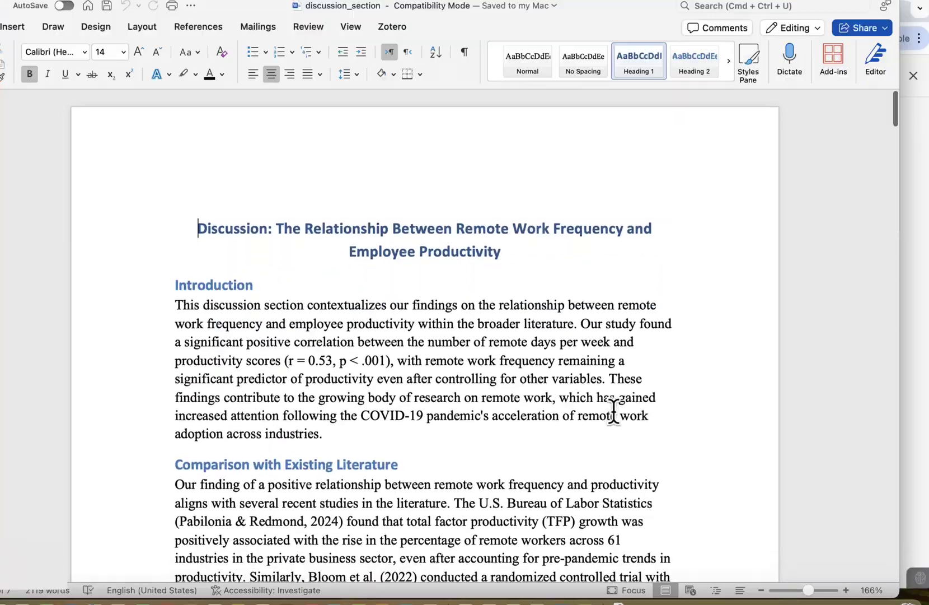
scroll(613, 412, down, 2)
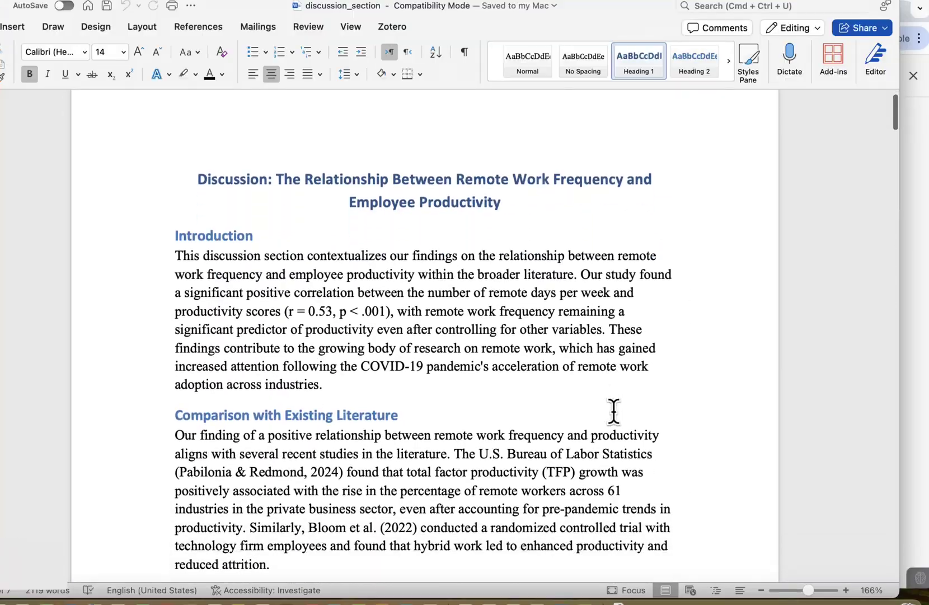
scroll(300, 290, down, 7)
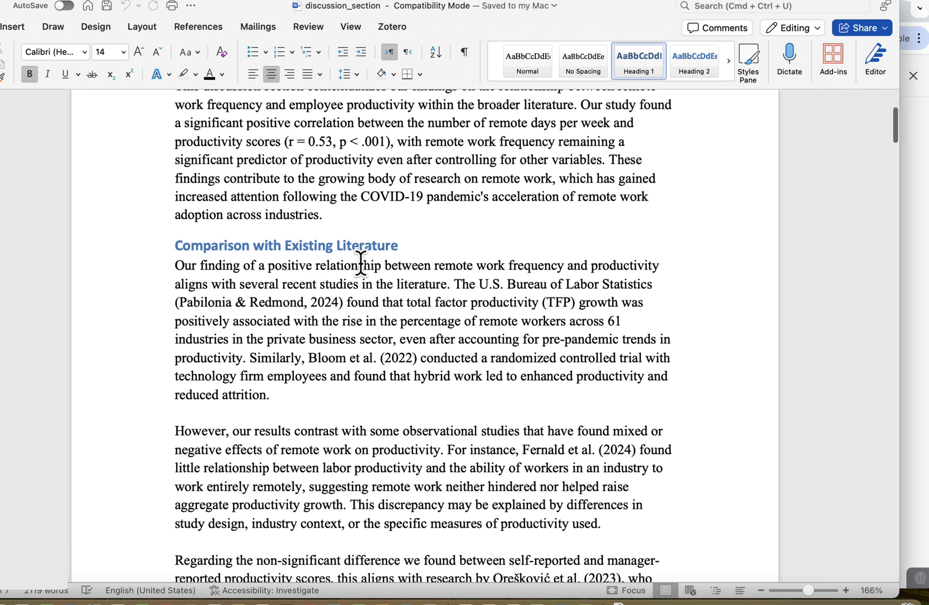
scroll(361, 263, down, 1)
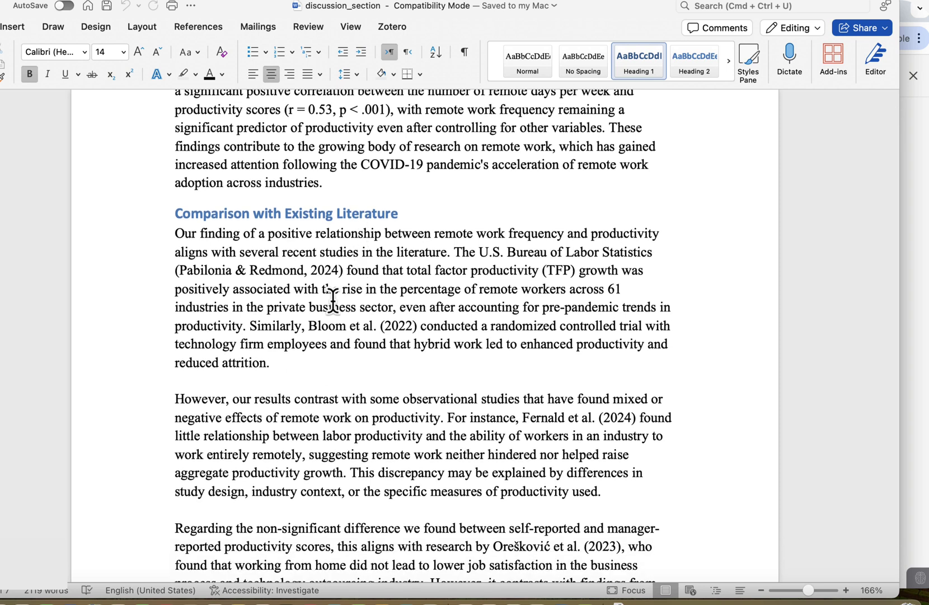
scroll(333, 301, down, 20)
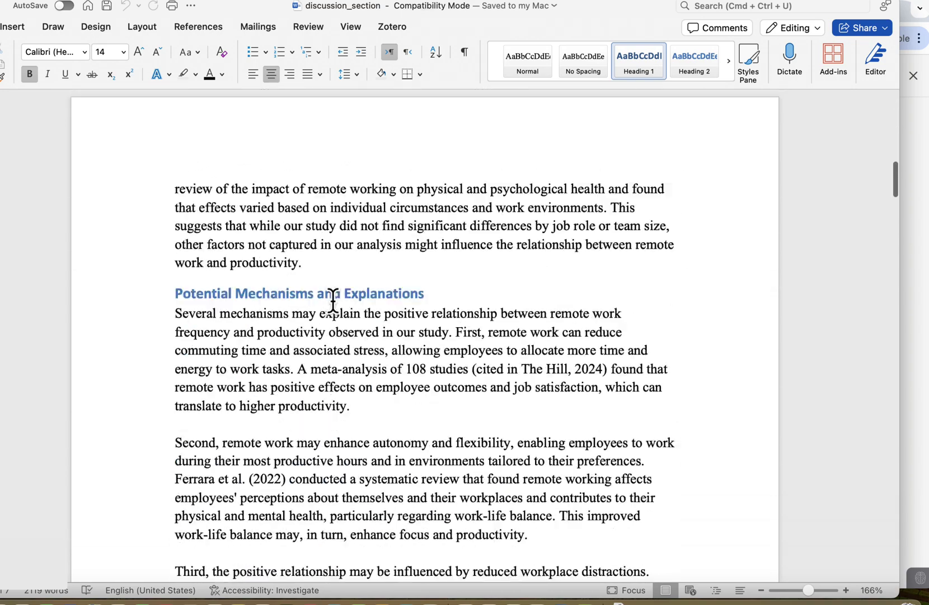
scroll(325, 231, down, 20)
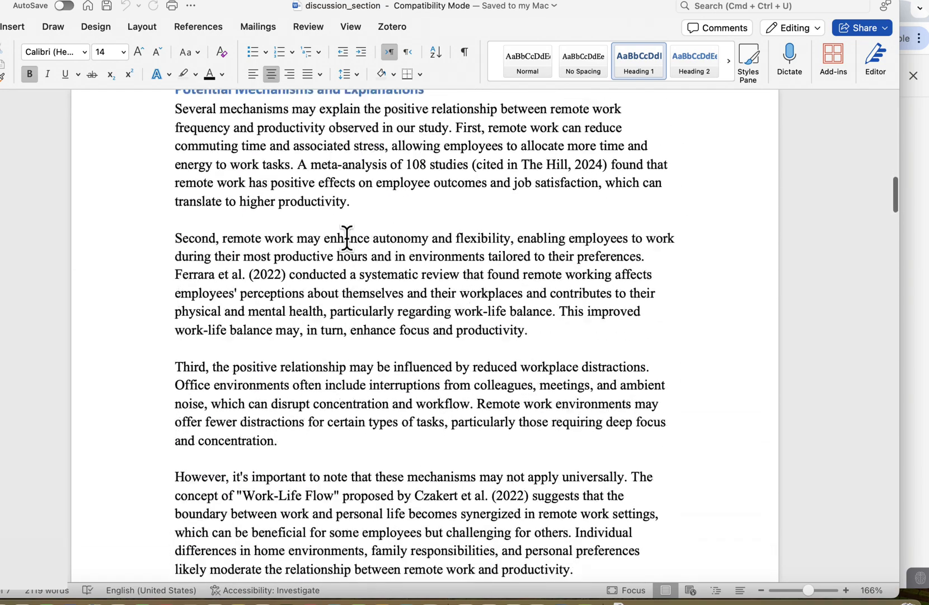
scroll(307, 259, down, 10)
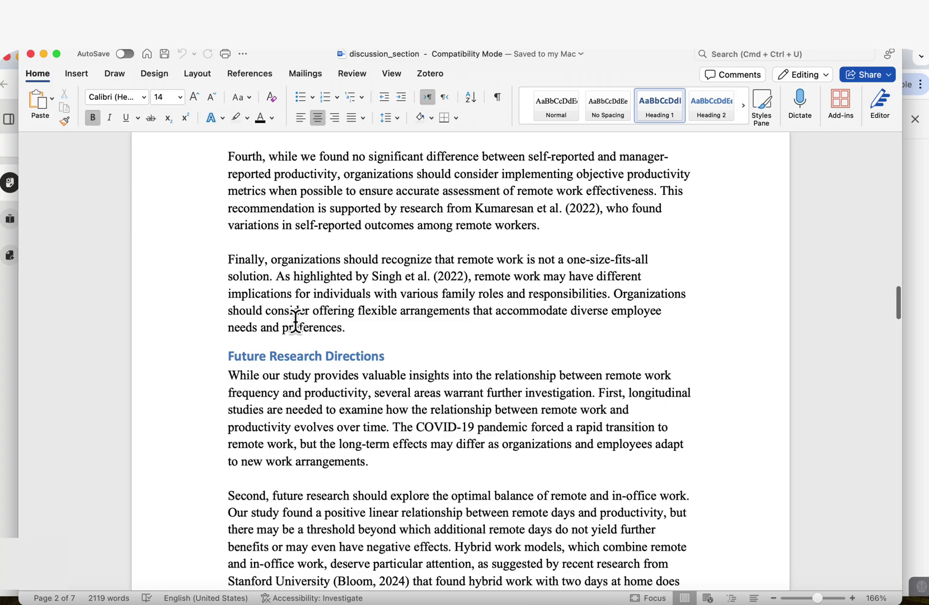
scroll(364, 363, down, 15)
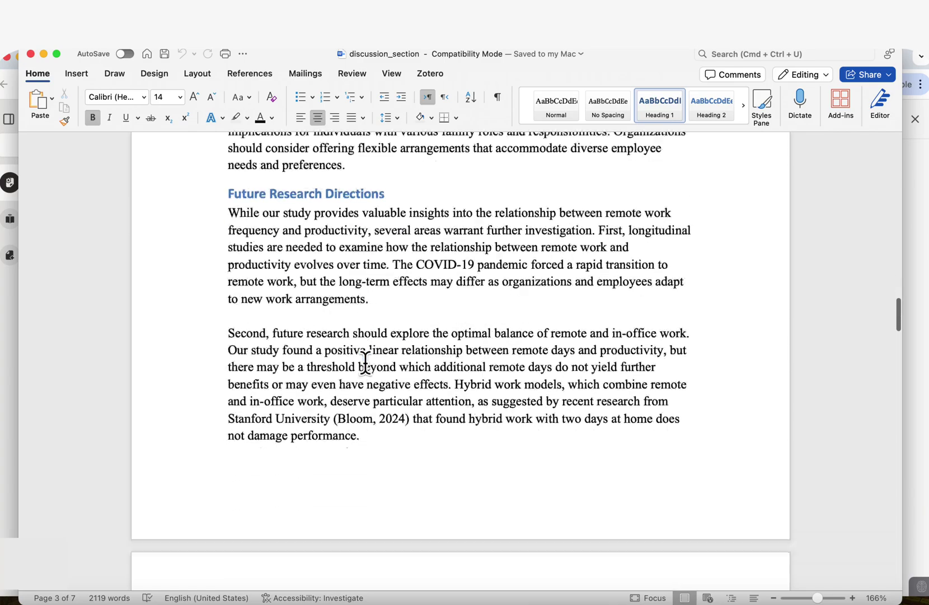
scroll(366, 363, down, 20)
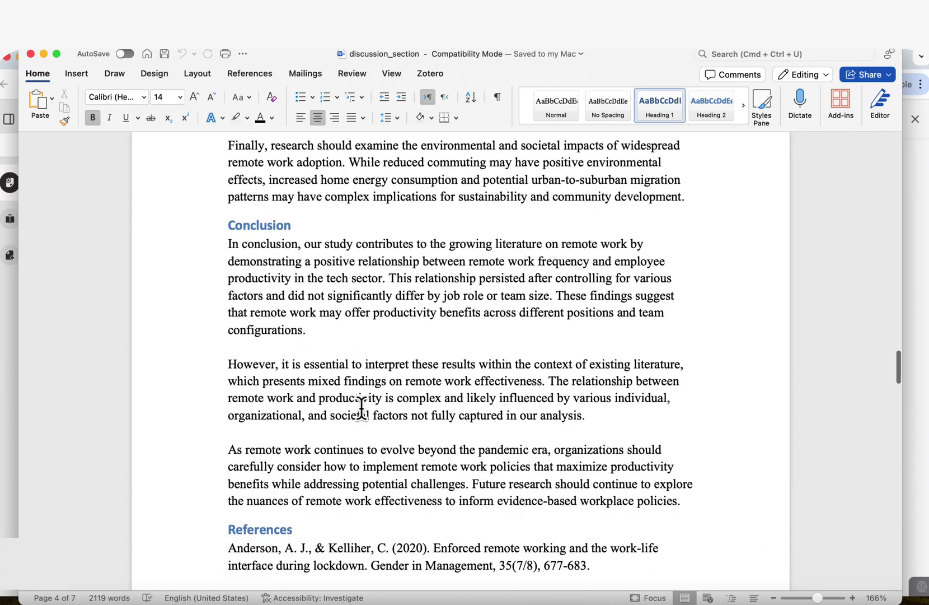
scroll(362, 407, down, 20)
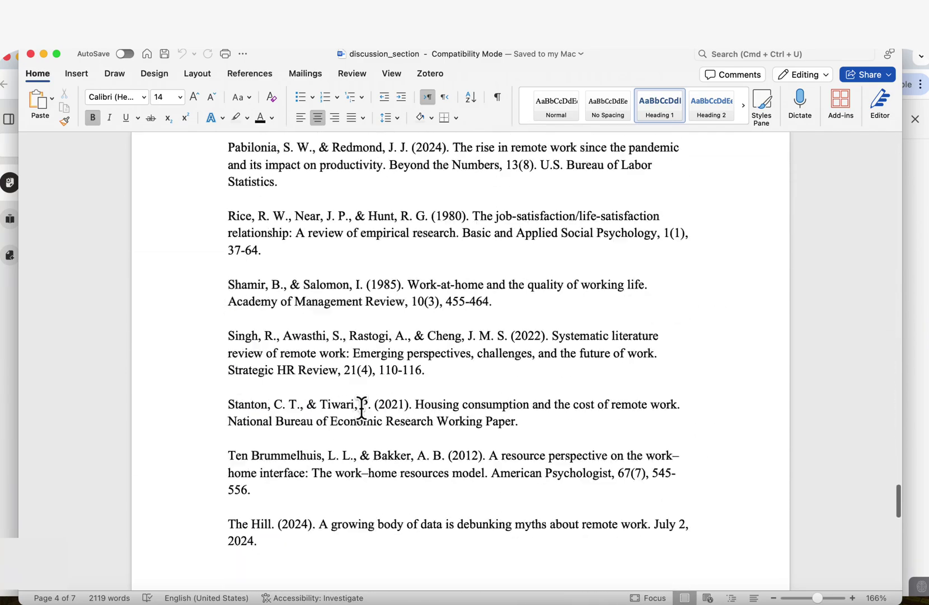
scroll(362, 408, down, 20)
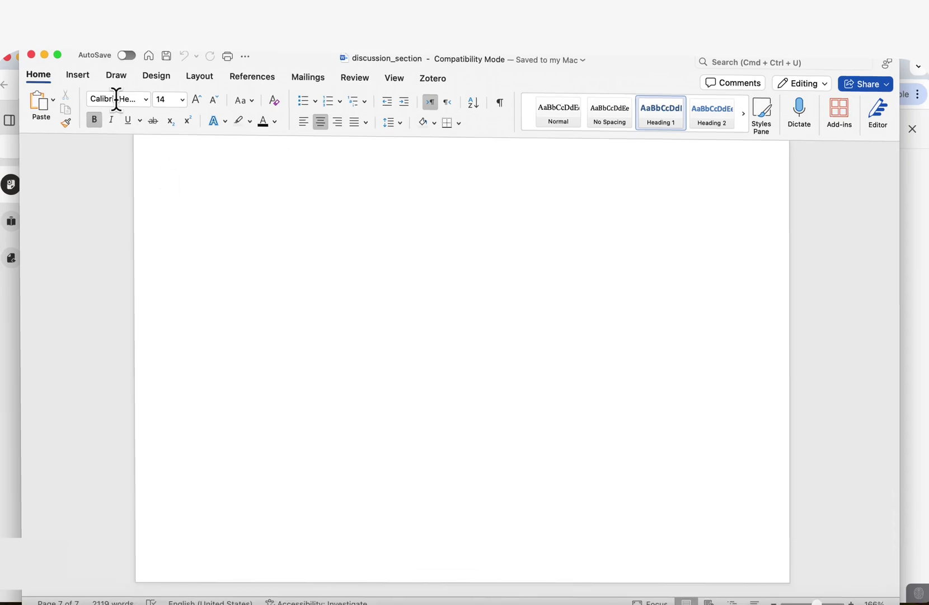
- Minimize the discussion document, open findings_section.docx and read its descriptive tables
click(44, 54)
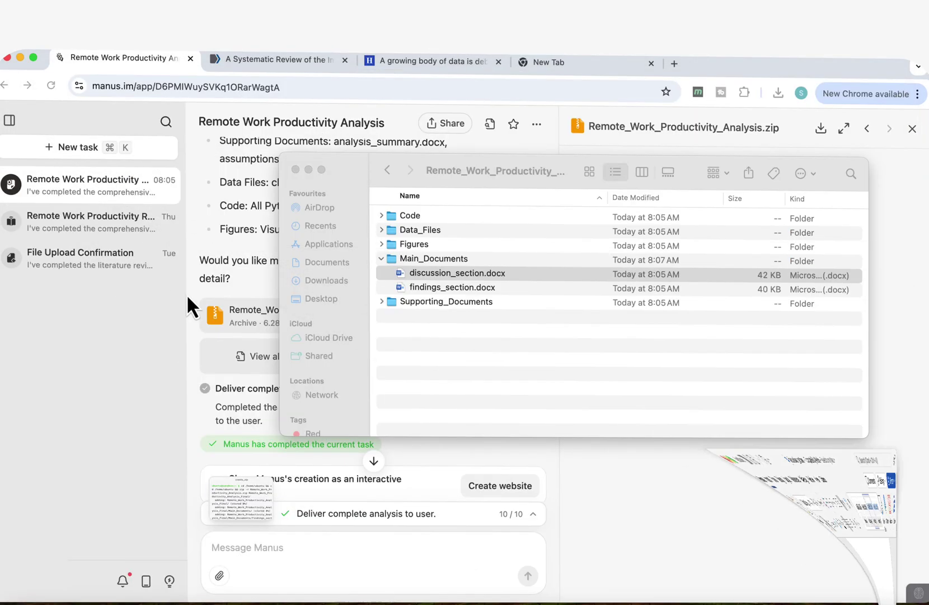
double_click(438, 287)
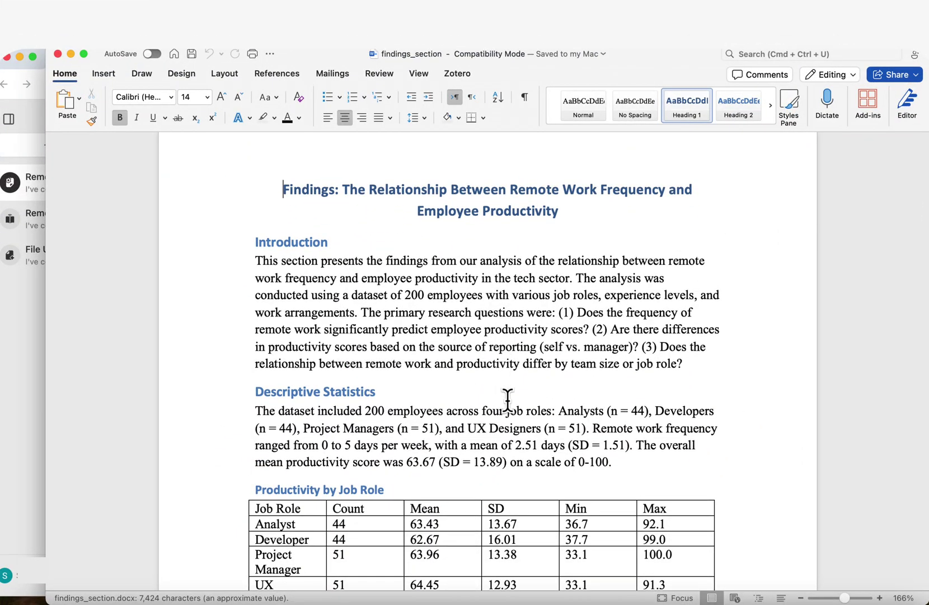
scroll(507, 399, down, 2)
scroll(384, 325, down, 4)
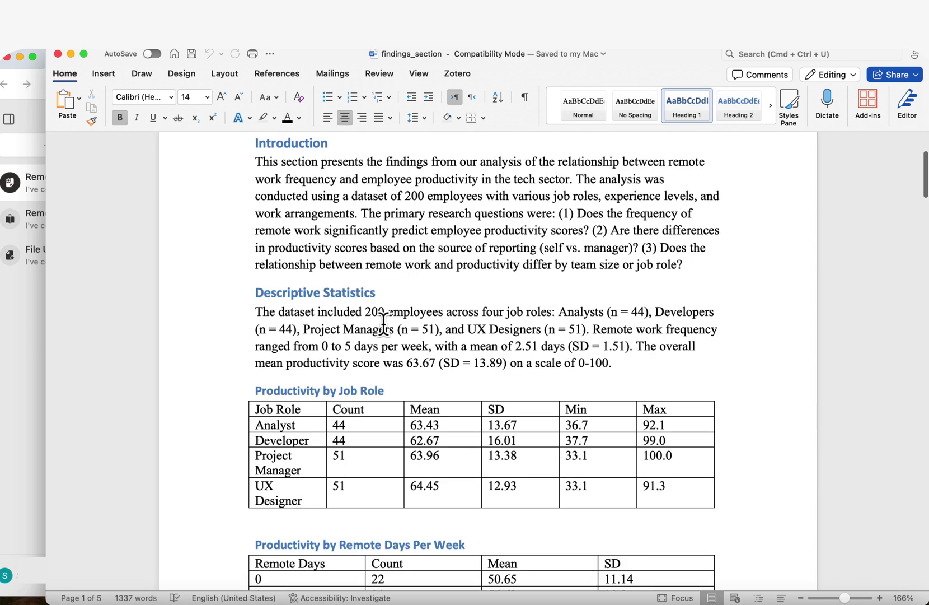
scroll(386, 322, down, 4)
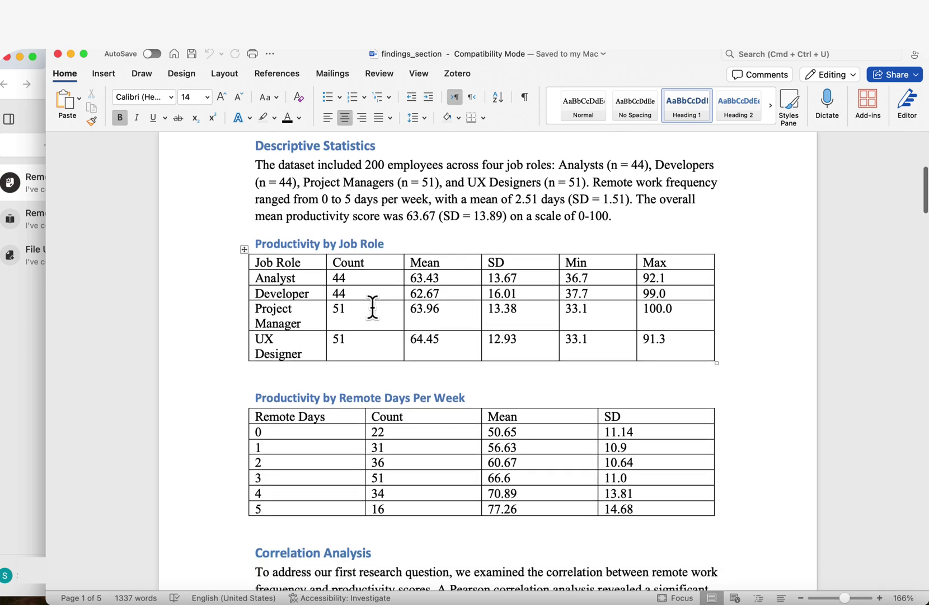
scroll(424, 287, down, 5)
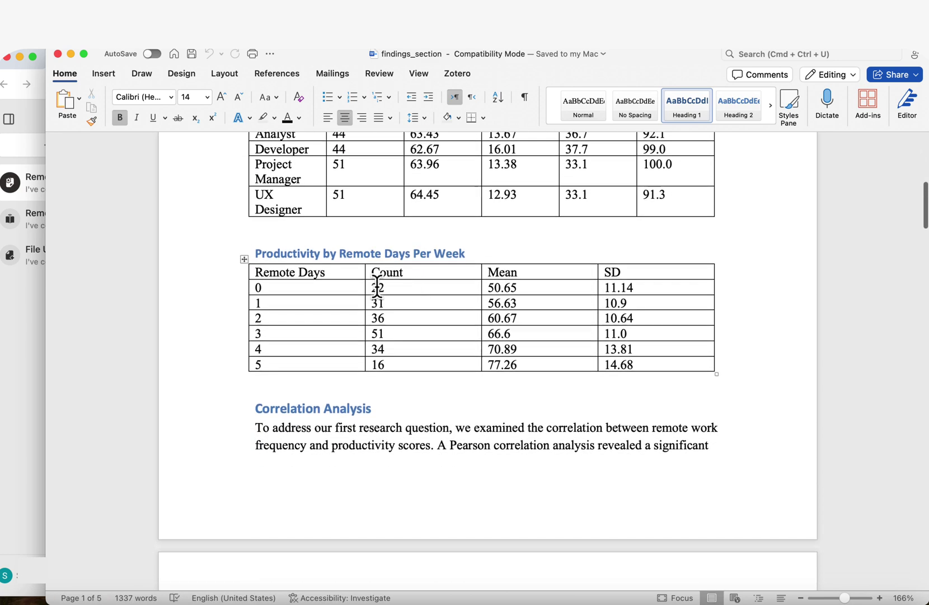
scroll(467, 283, down, 18)
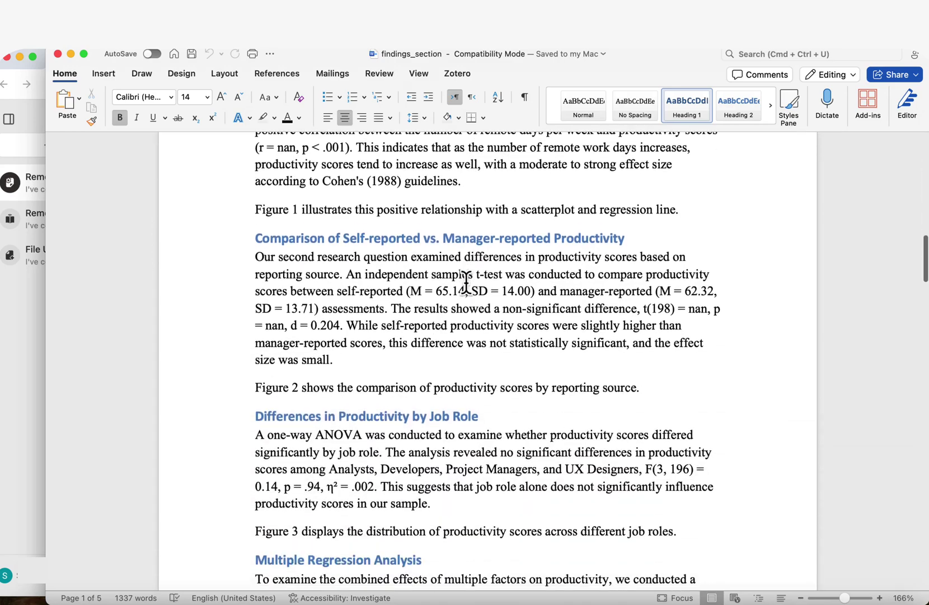
- Read on through correlation, regression and hypothesis evaluation to the Limitations section
scroll(466, 283, down, 4)
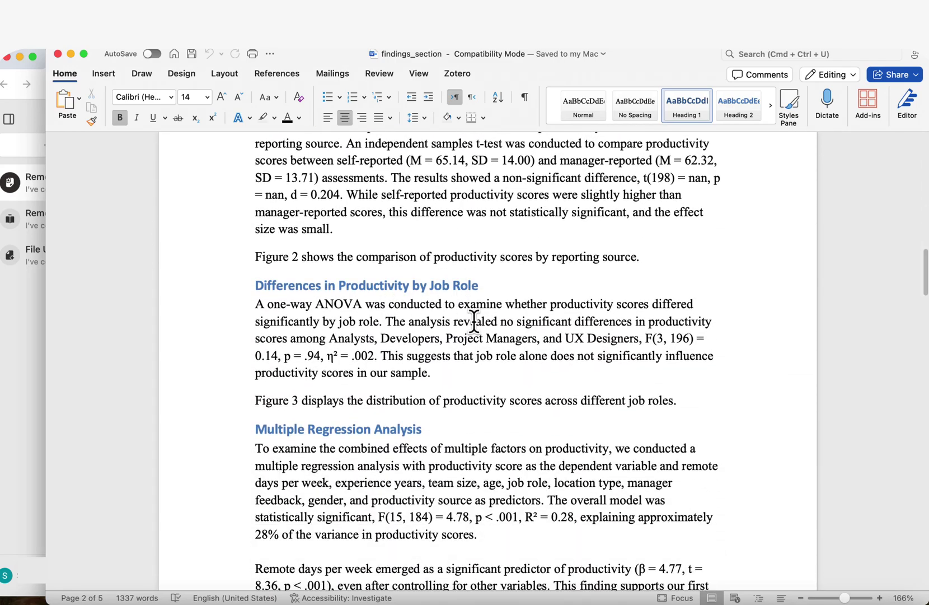
scroll(474, 320, down, 9)
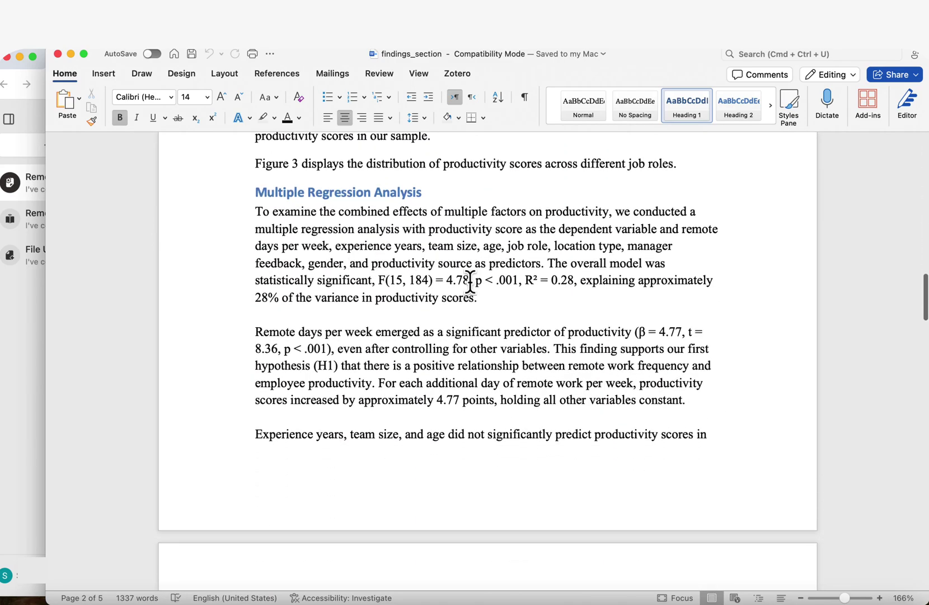
scroll(473, 395, down, 10)
scroll(471, 281, down, 20)
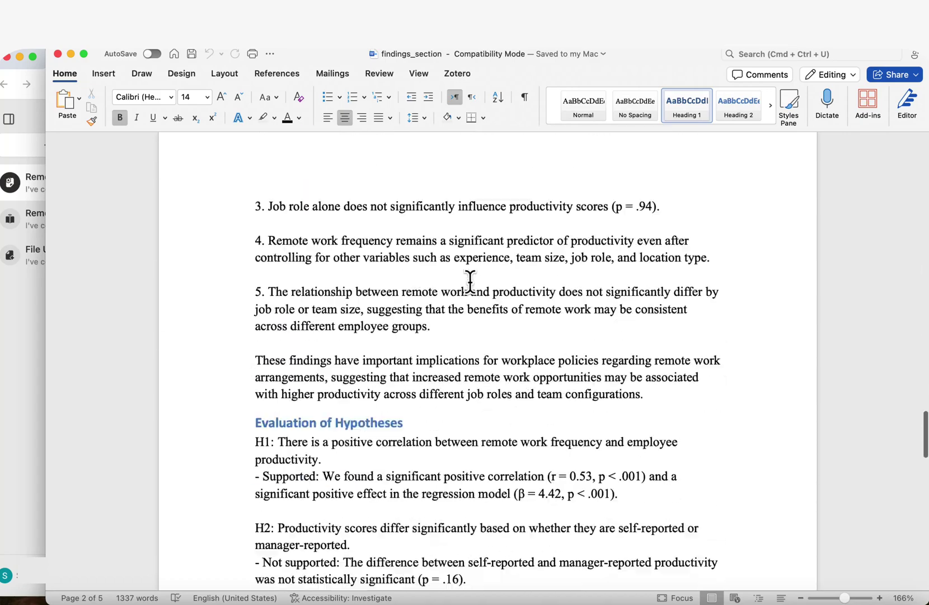
scroll(470, 282, down, 20)
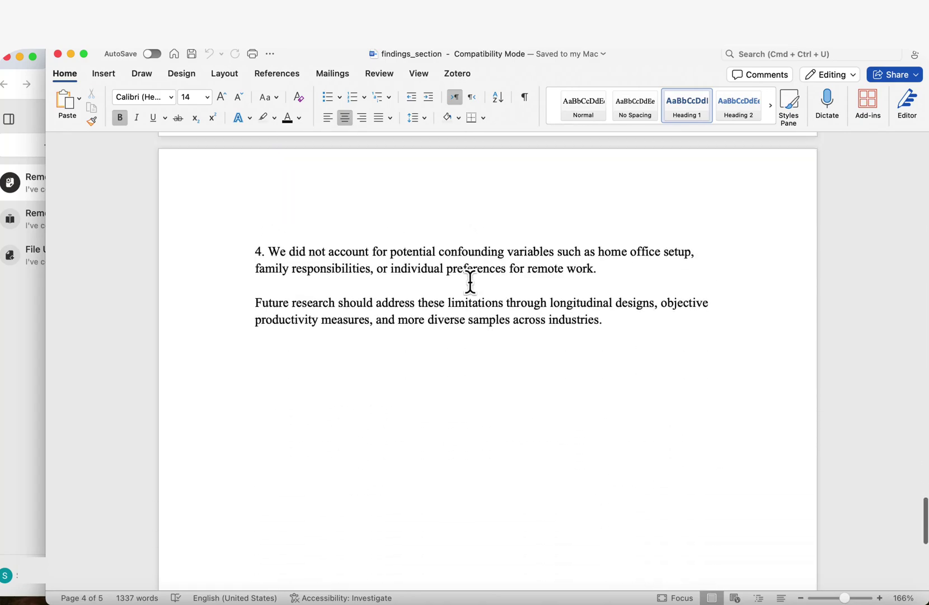
scroll(471, 281, up, 10)
scroll(470, 277, up, 18)
scroll(469, 279, down, 4)
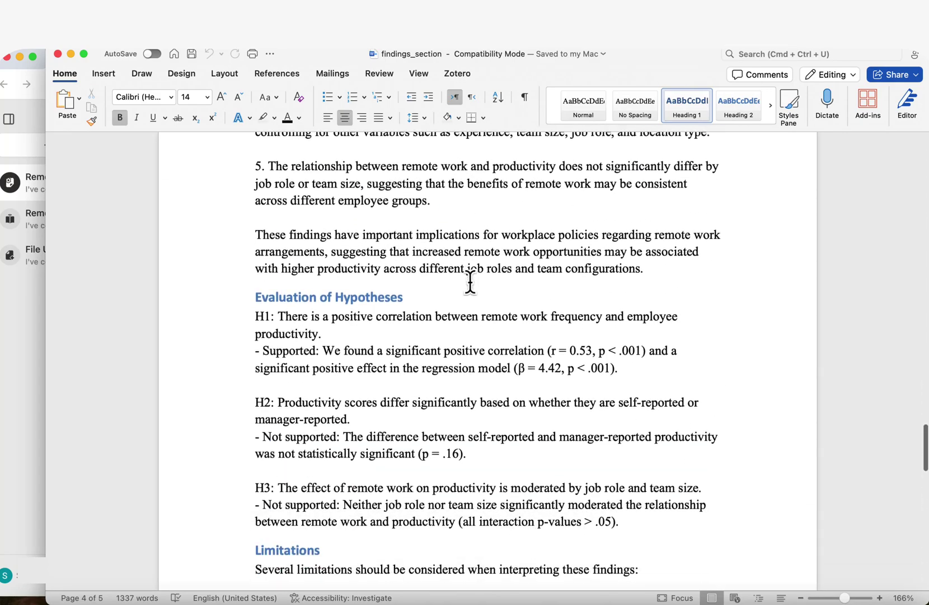
scroll(429, 305, down, 9)
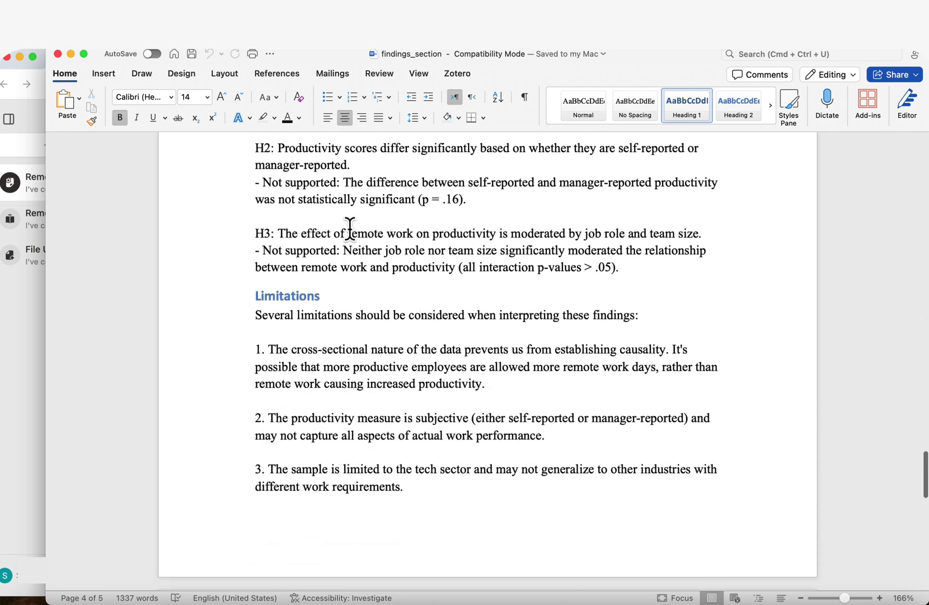
- Minimize the findings report and expand the Figures folder in Finder
click(71, 54)
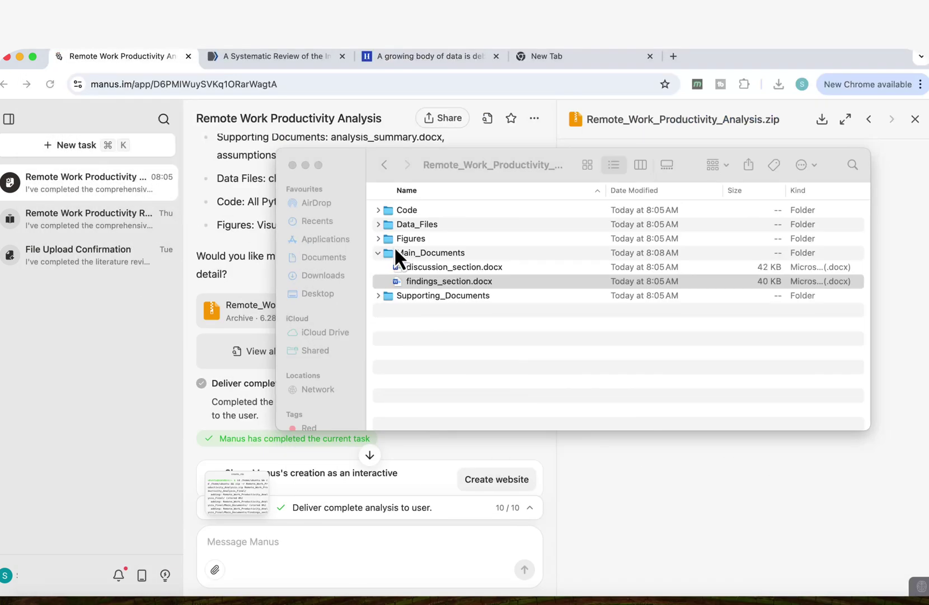
click(379, 238)
scroll(482, 249, down, 4)
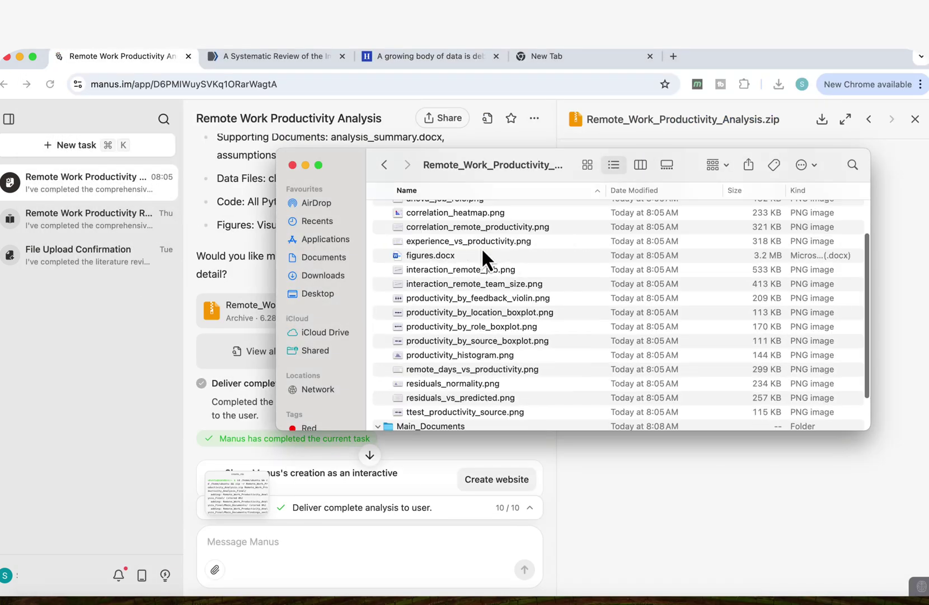
scroll(481, 320, down, 2)
scroll(481, 319, up, 5)
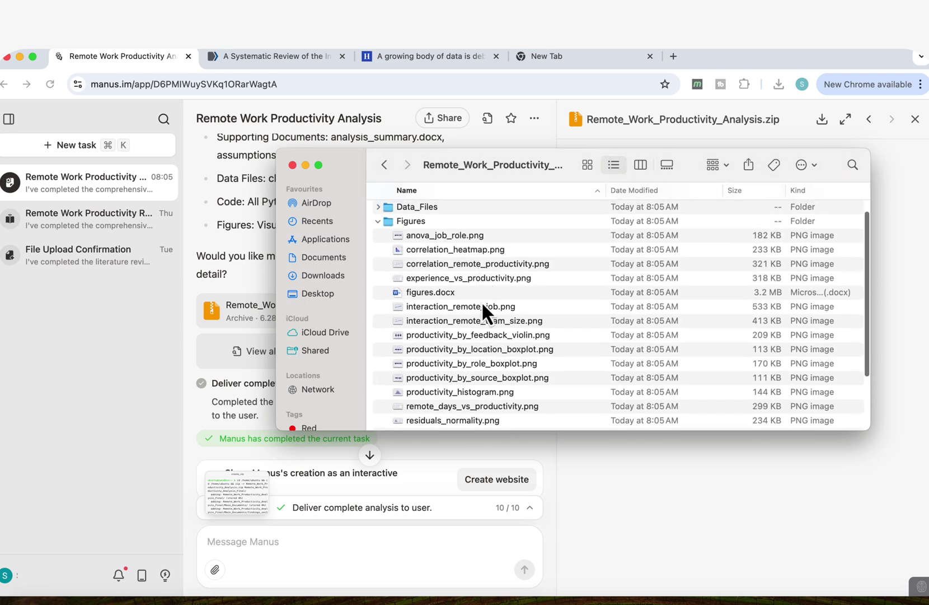
- View the anova_job_role, correlation_heatmap, correlation_remote_productivity and experience_vs_productivity charts in Preview
double_click(432, 234)
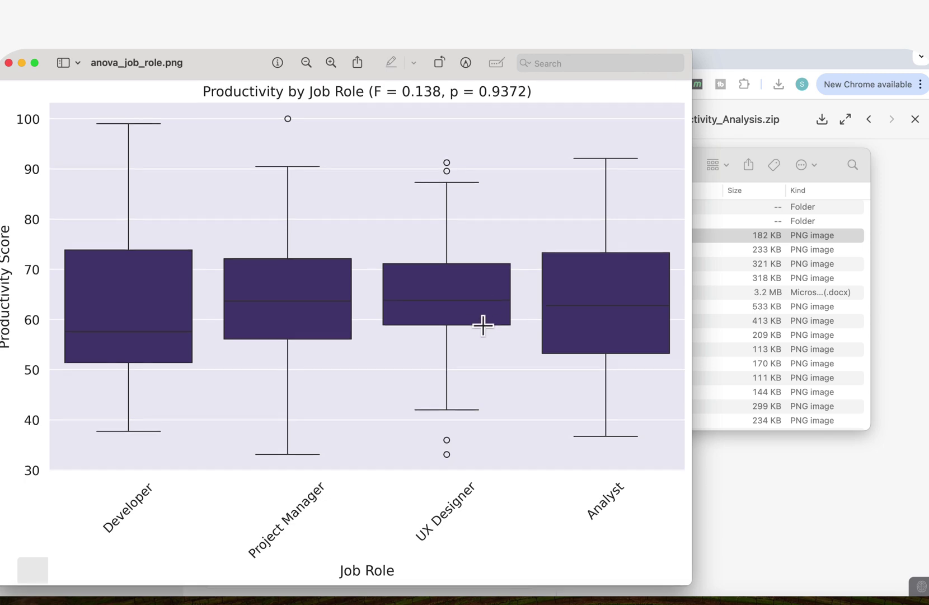
key(super+q)
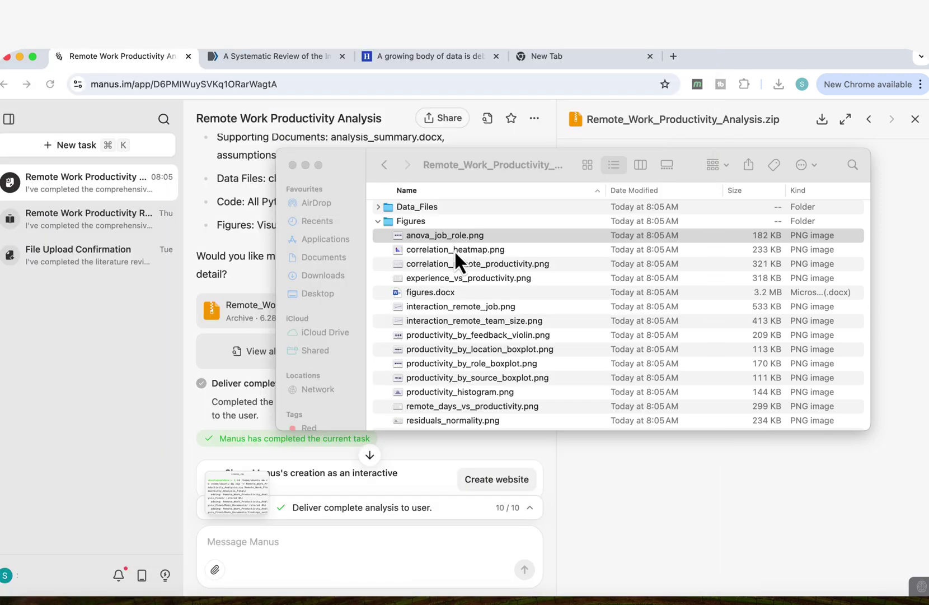
double_click(454, 249)
key(super+m)
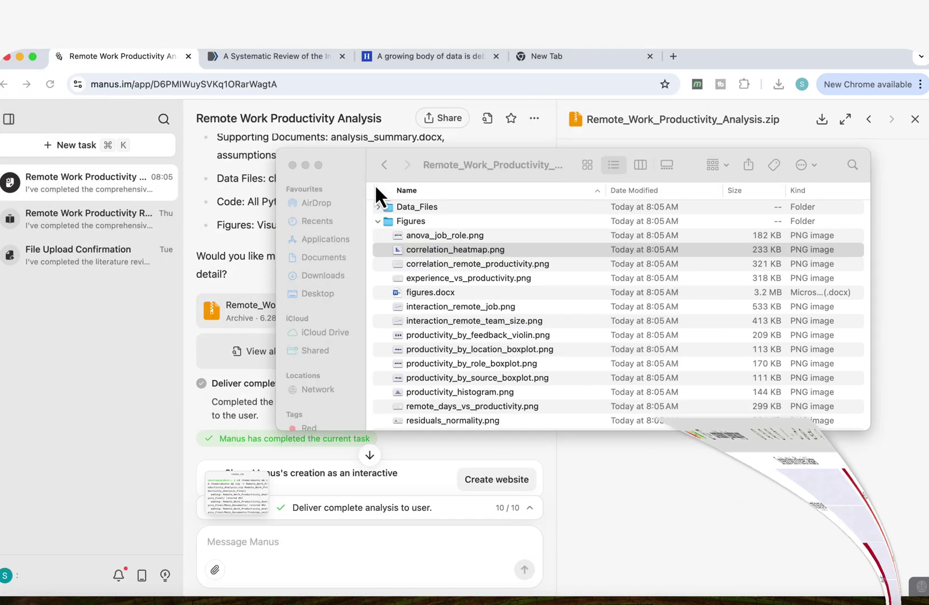
double_click(470, 264)
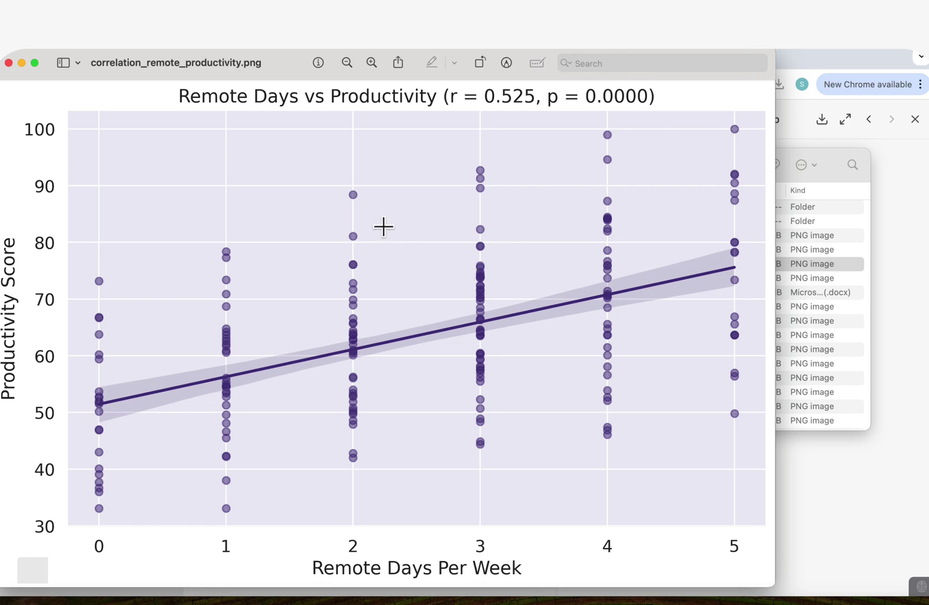
key(super+q)
double_click(420, 279)
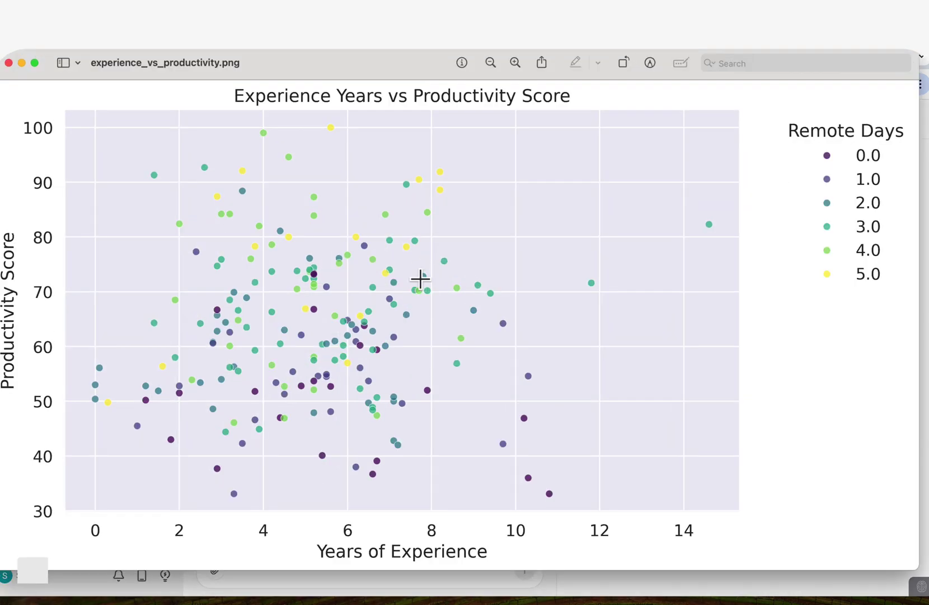
click(21, 63)
double_click(425, 263)
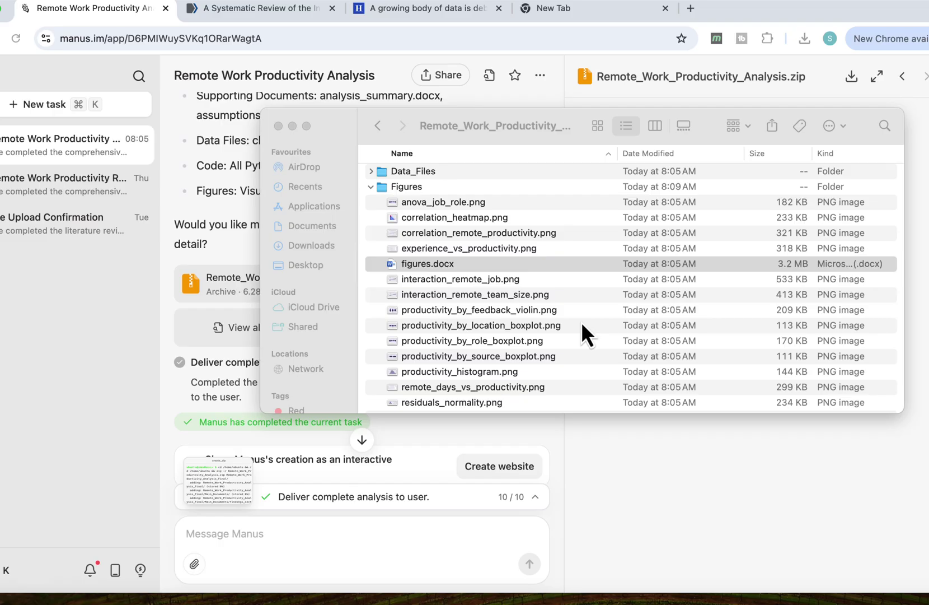
- Scroll through figures.docx's captioned charts, from the correlation scatterplot to the residual plots
scroll(402, 375, down, 10)
scroll(402, 374, down, 10)
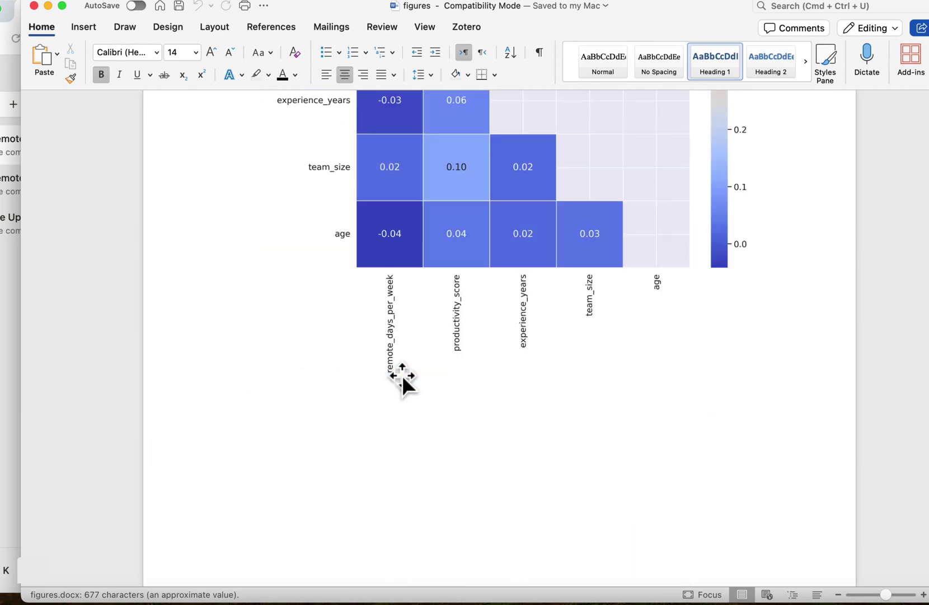
scroll(402, 374, up, 10)
scroll(402, 376, down, 7)
scroll(402, 375, down, 15)
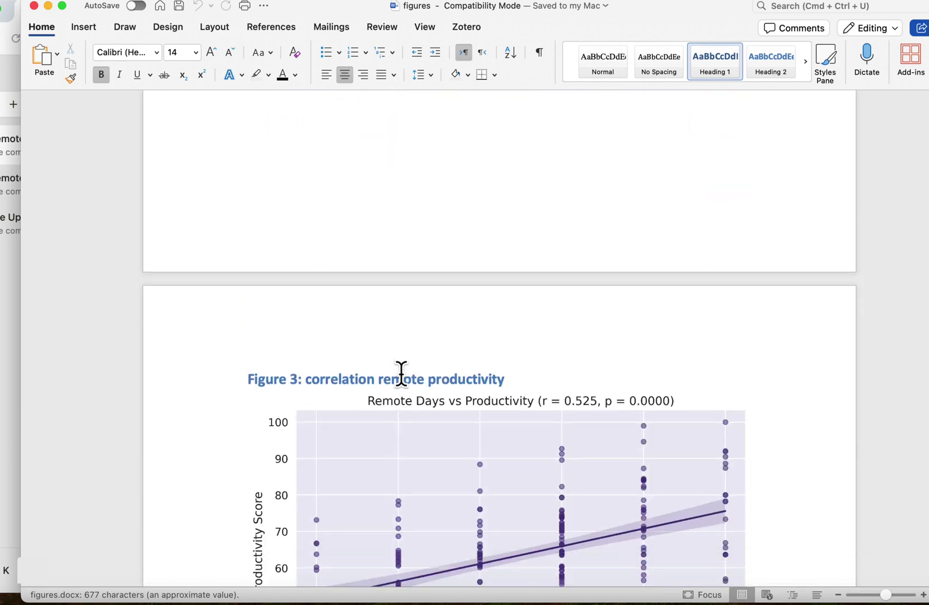
scroll(402, 375, down, 20)
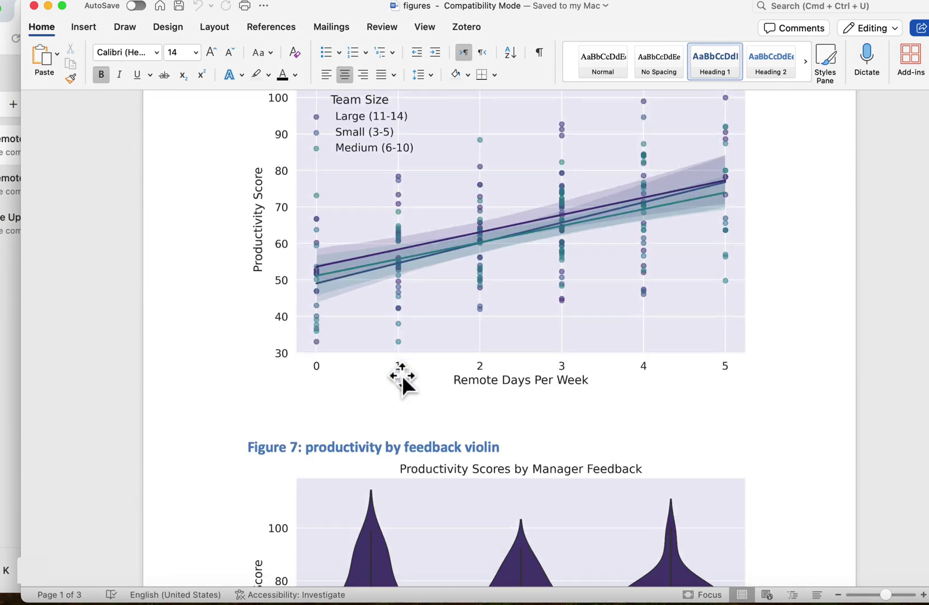
scroll(402, 375, down, 20)
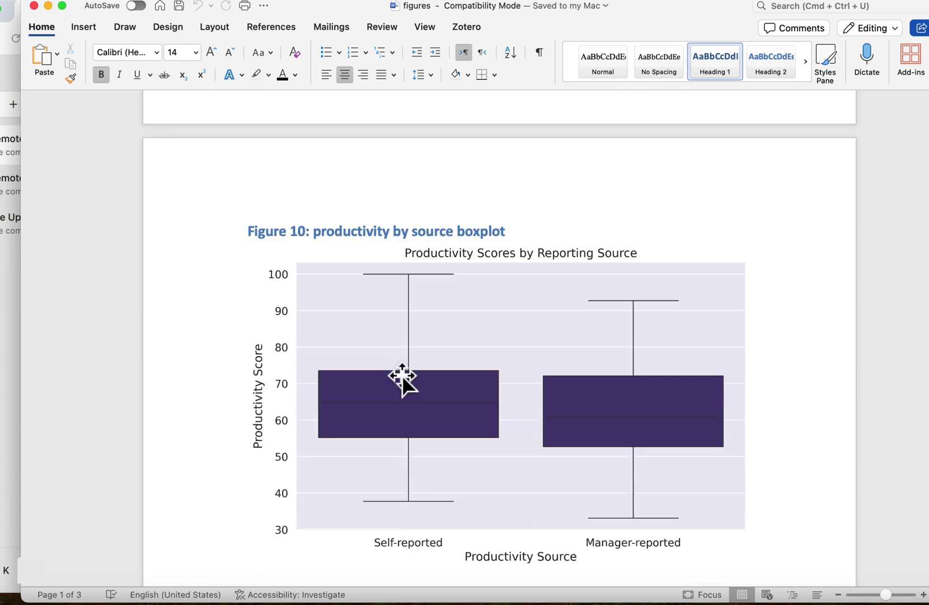
scroll(402, 375, down, 15)
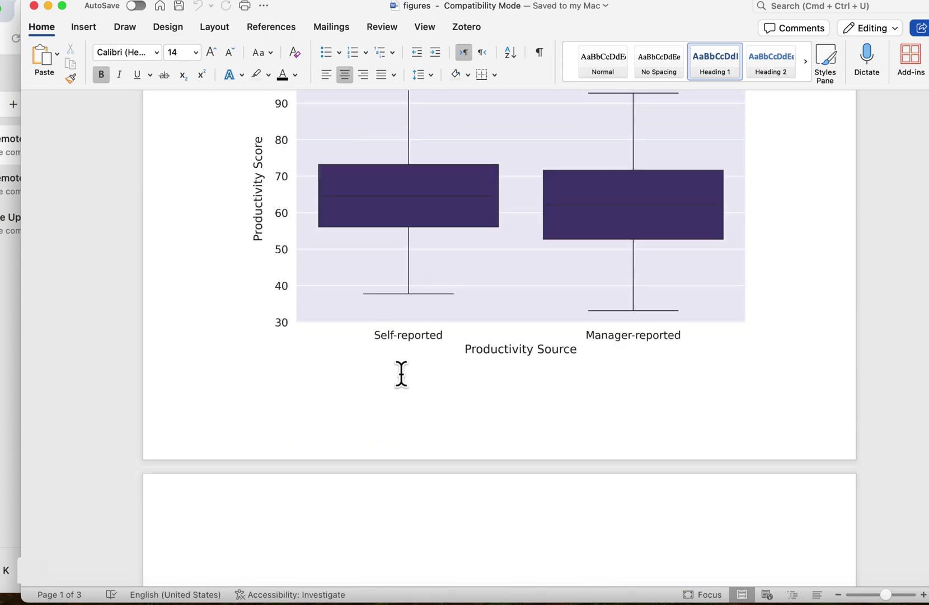
scroll(402, 375, up, 15)
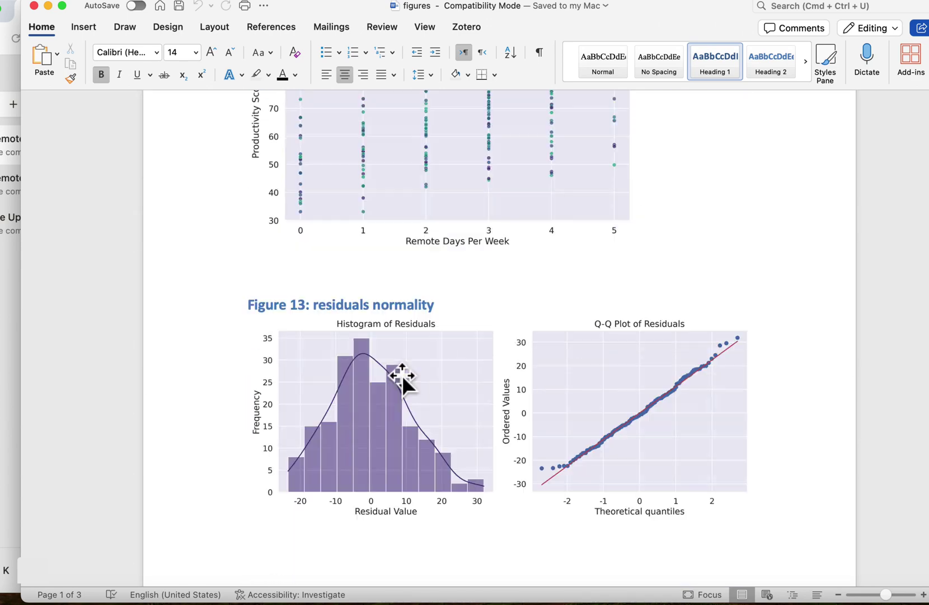
scroll(402, 375, up, 10)
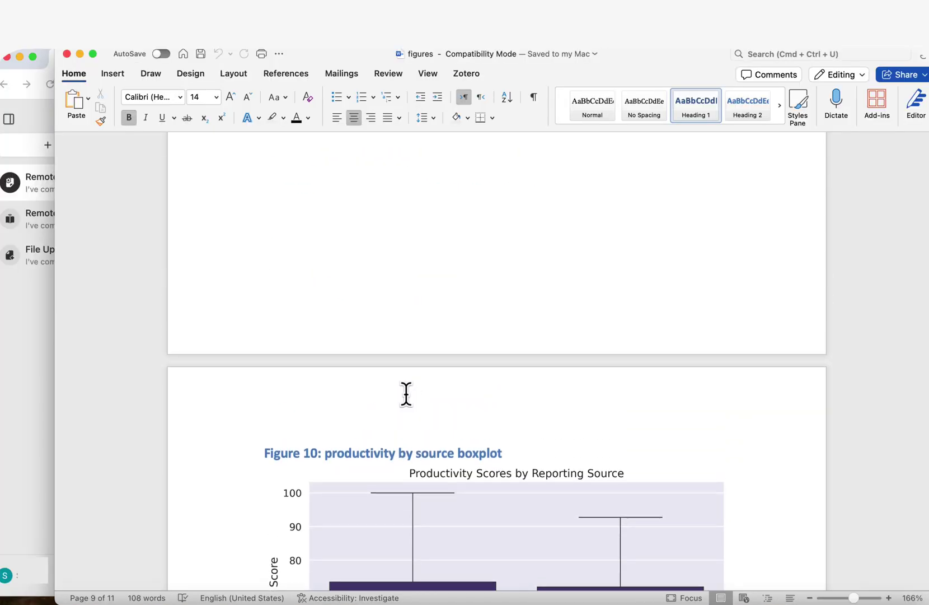
scroll(404, 393, up, 10)
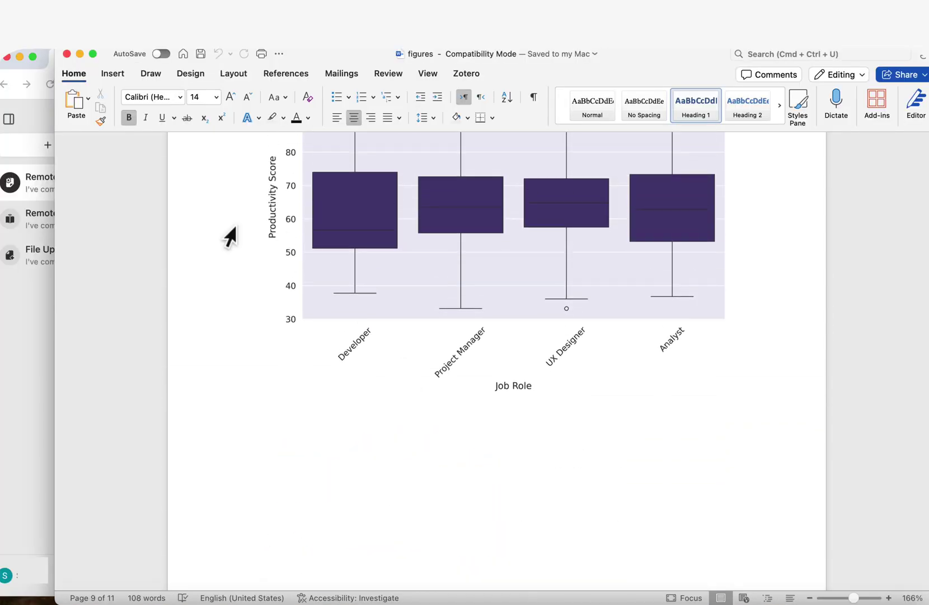
- Minimize figures.docx, collapse Figures and Main_Documents, and expand Supporting_Documents
click(79, 54)
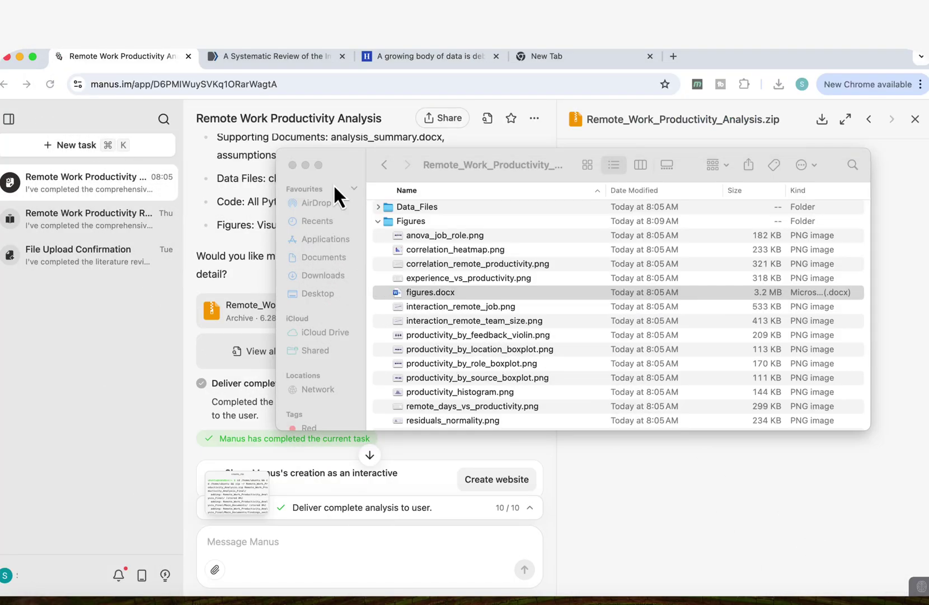
click(382, 277)
scroll(421, 264, up, 1)
click(379, 239)
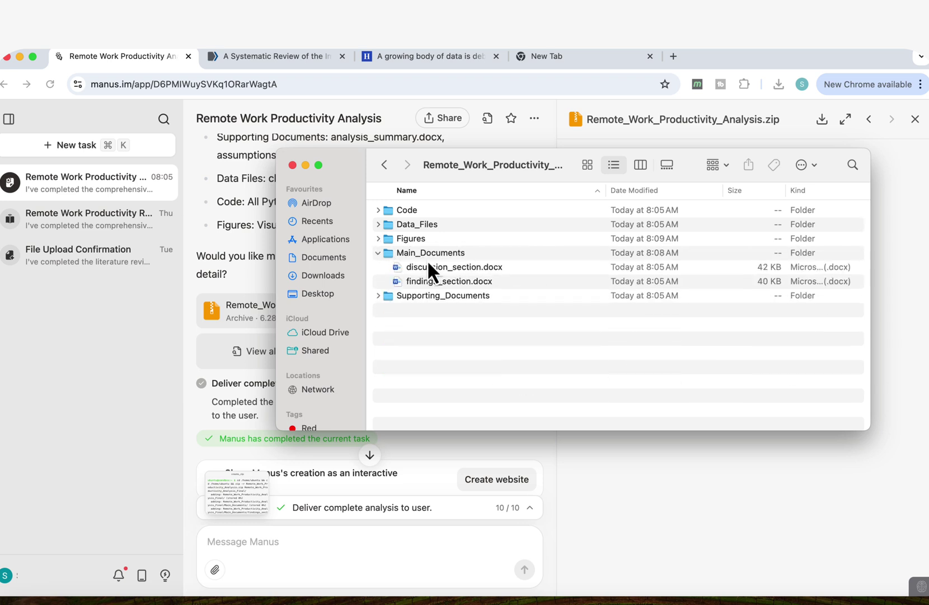
click(379, 252)
click(379, 269)
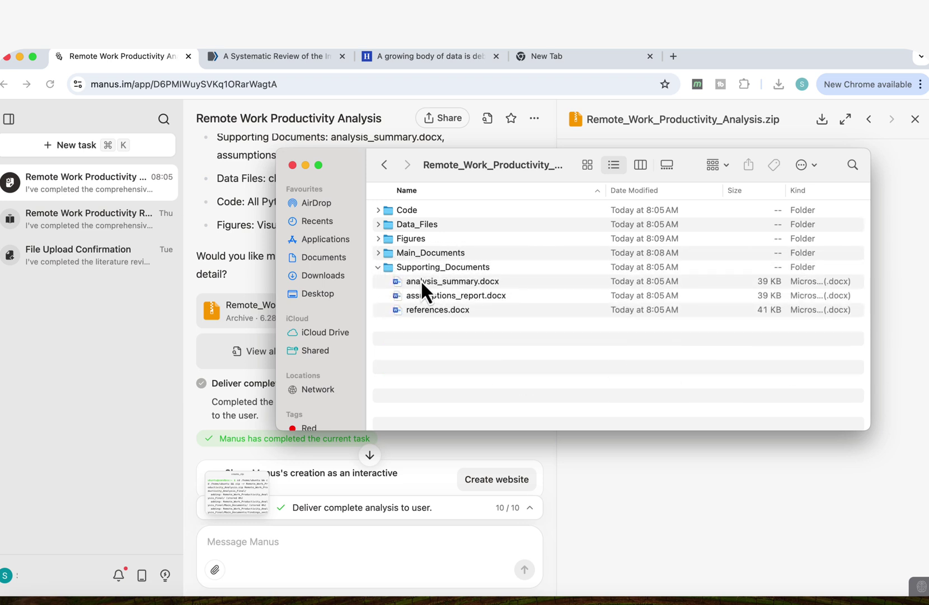
- Read through analysis_summary.docx in Word, then close it
double_click(454, 281)
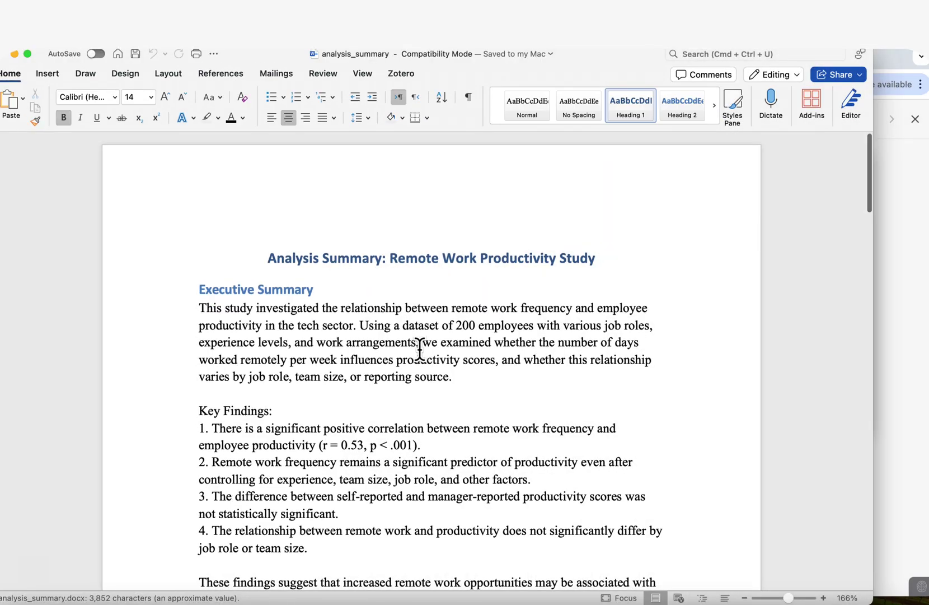
scroll(420, 350, down, 20)
scroll(420, 348, down, 15)
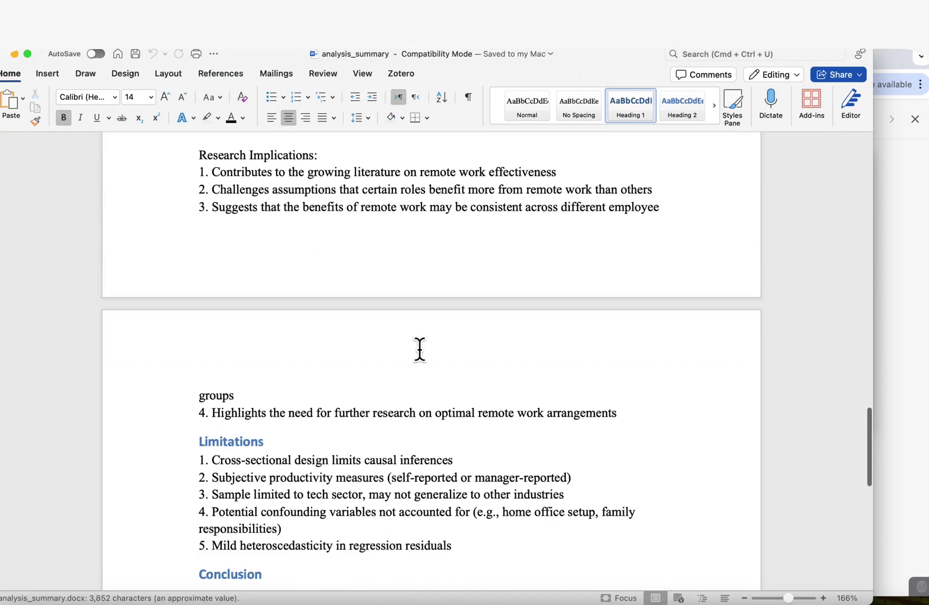
scroll(420, 349, up, 15)
scroll(420, 348, up, 15)
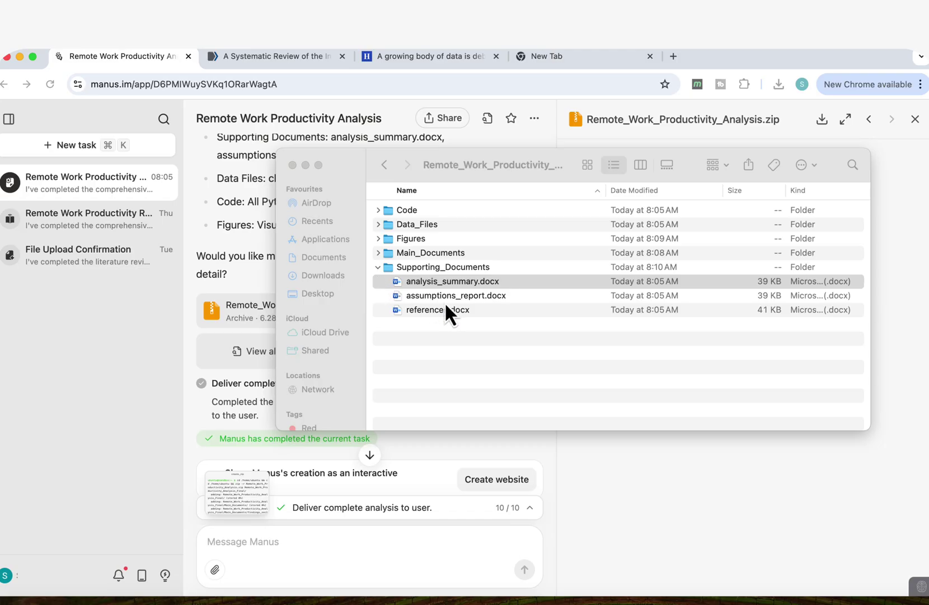
click(15, 53)
- Review assumptions_report.docx in Word, then close it
double_click(436, 296)
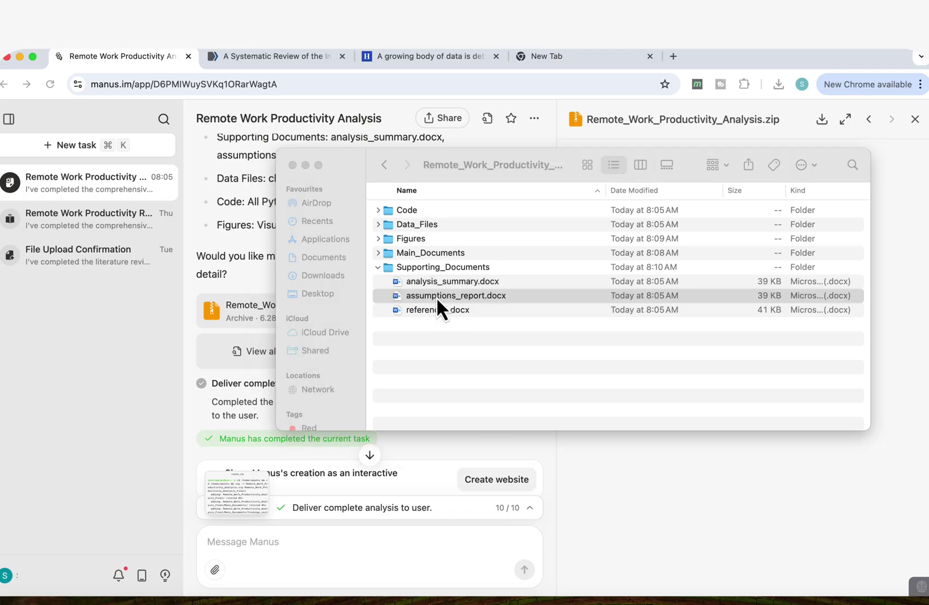
scroll(526, 330, down, 15)
scroll(527, 329, down, 5)
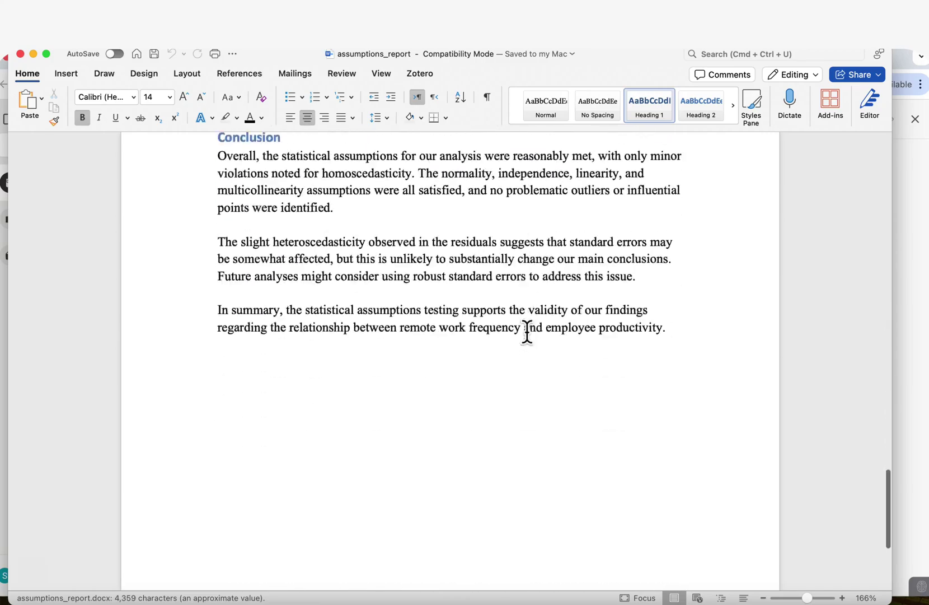
scroll(527, 332, up, 10)
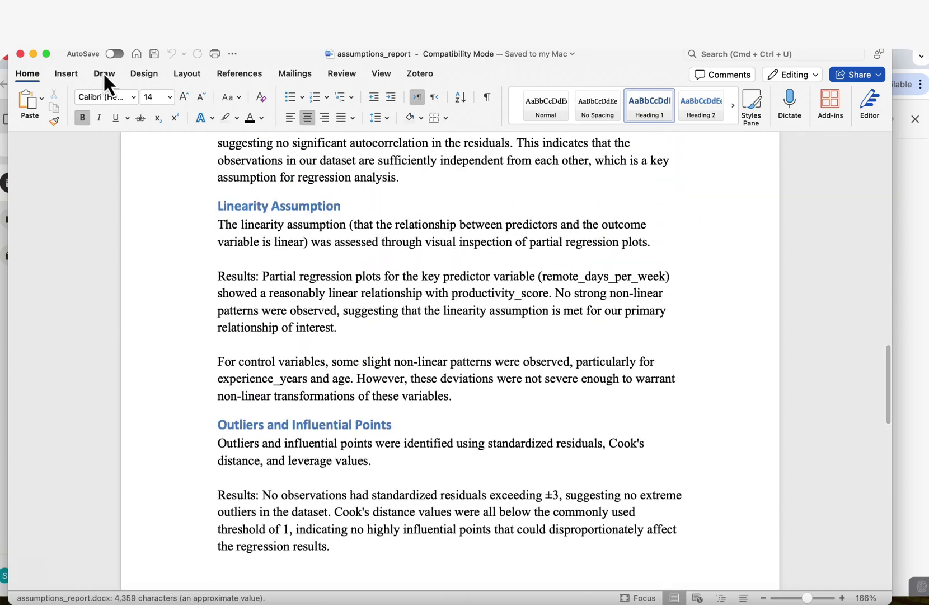
click(20, 53)
- Review references.docx in Word, then close it
double_click(440, 309)
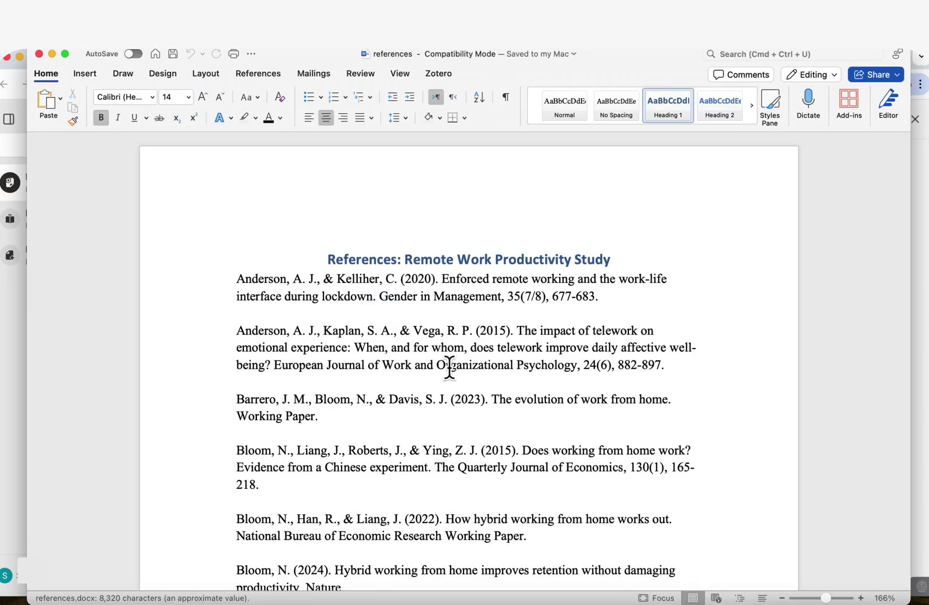
scroll(446, 365, down, 20)
scroll(449, 368, down, 20)
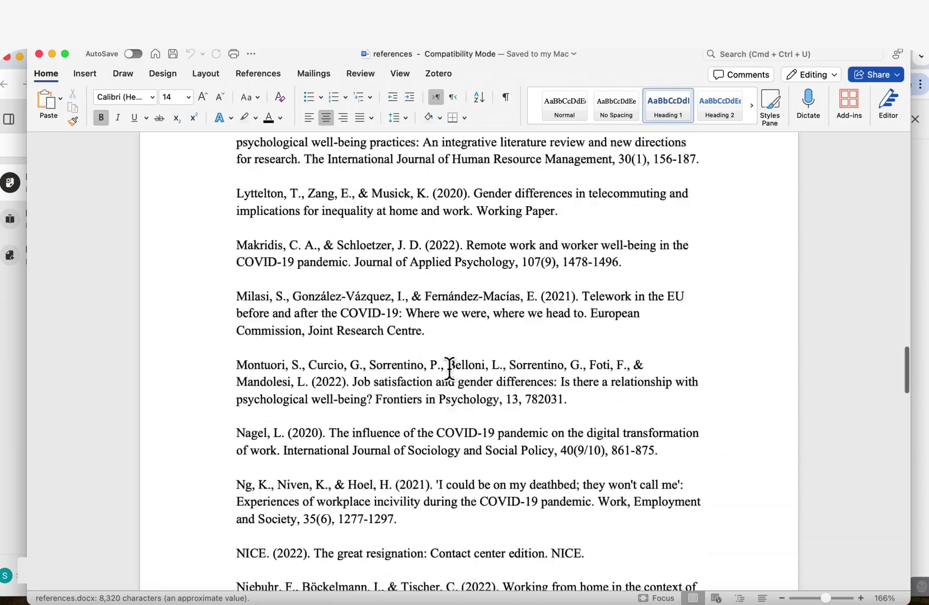
scroll(450, 368, up, 10)
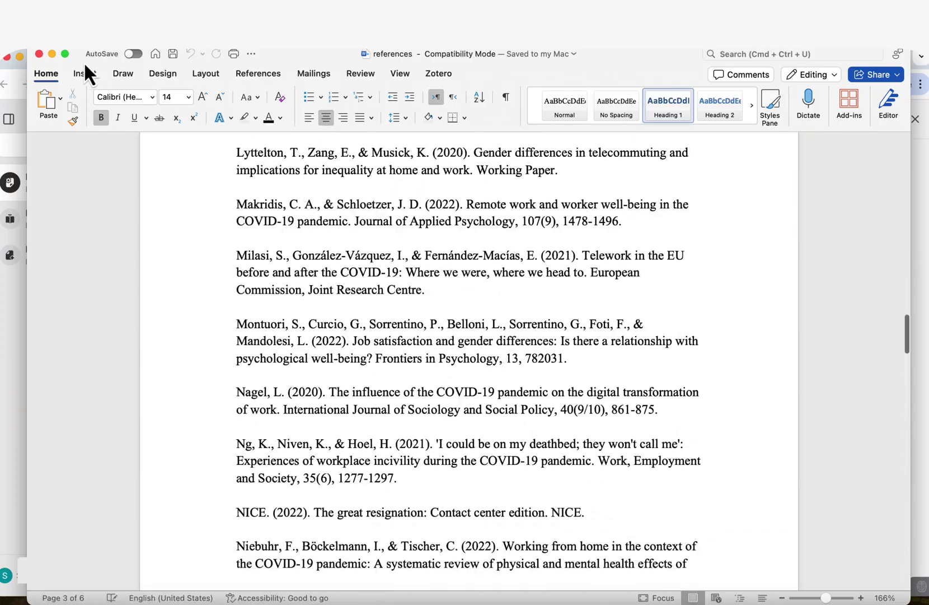
click(39, 53)
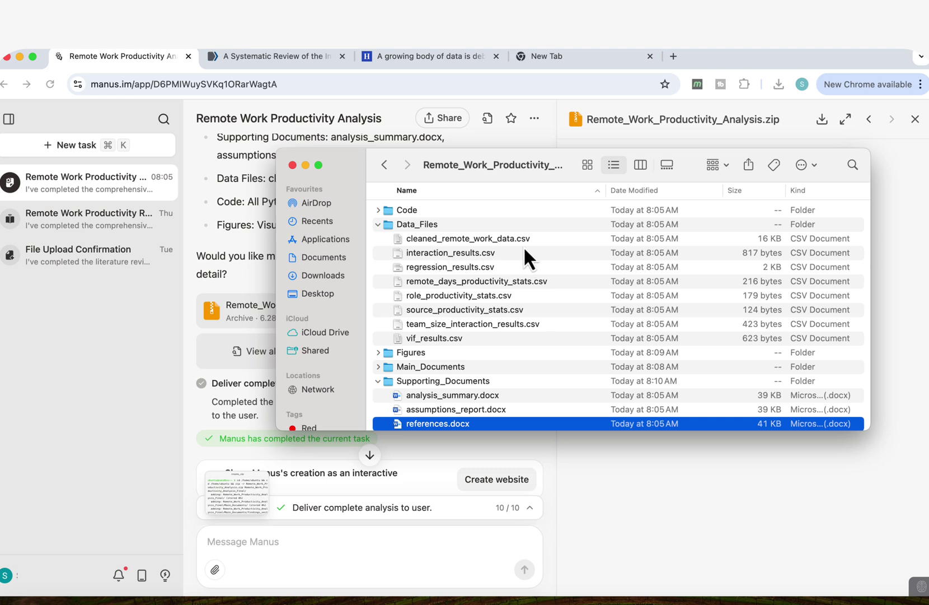
click(483, 240)
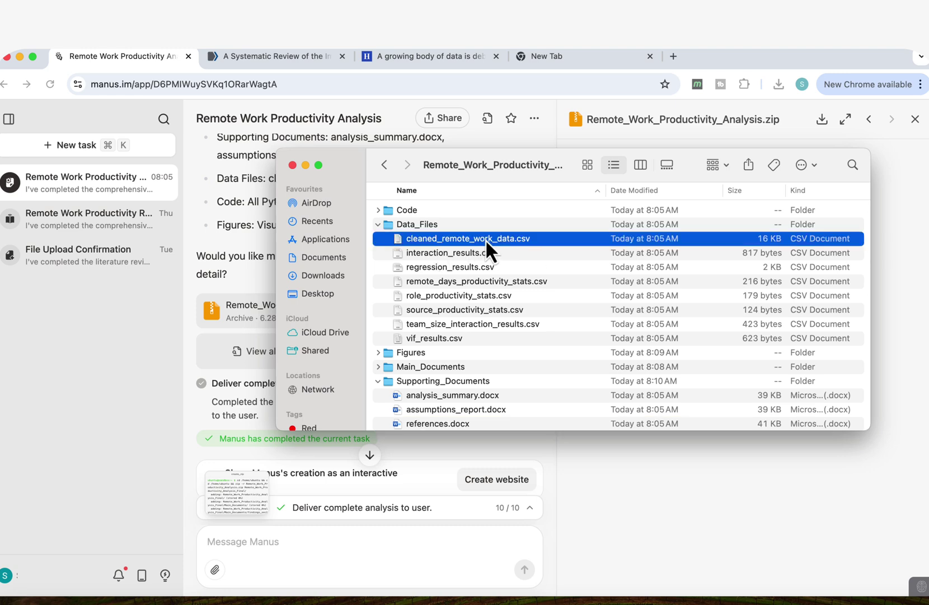
double_click(486, 239)
scroll(418, 305, down, 5)
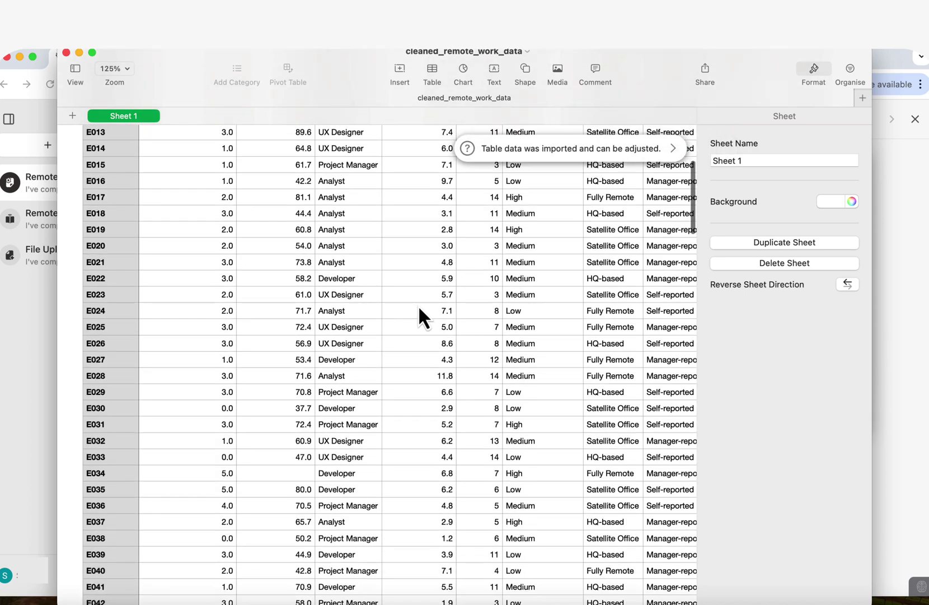
key(super+w)
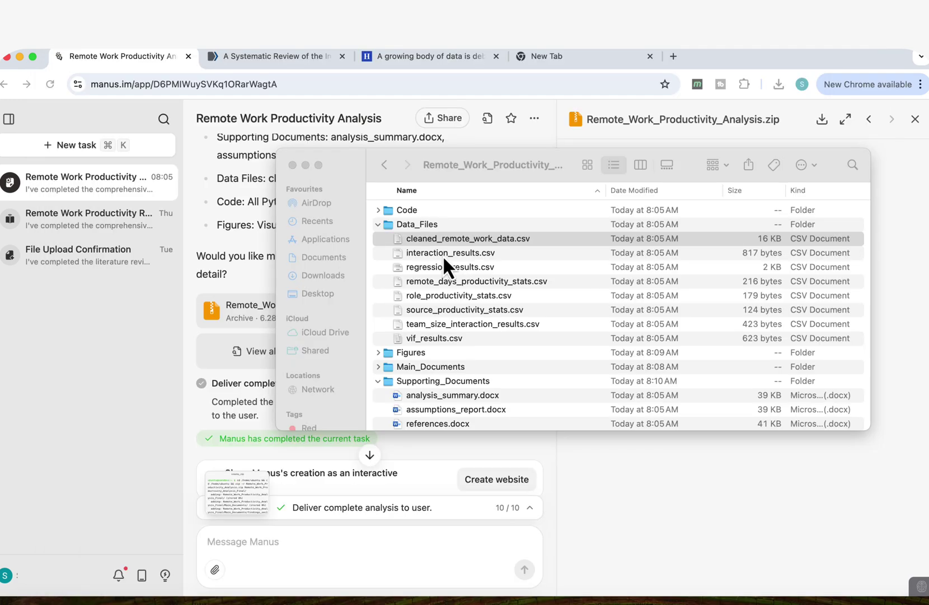
double_click(443, 255)
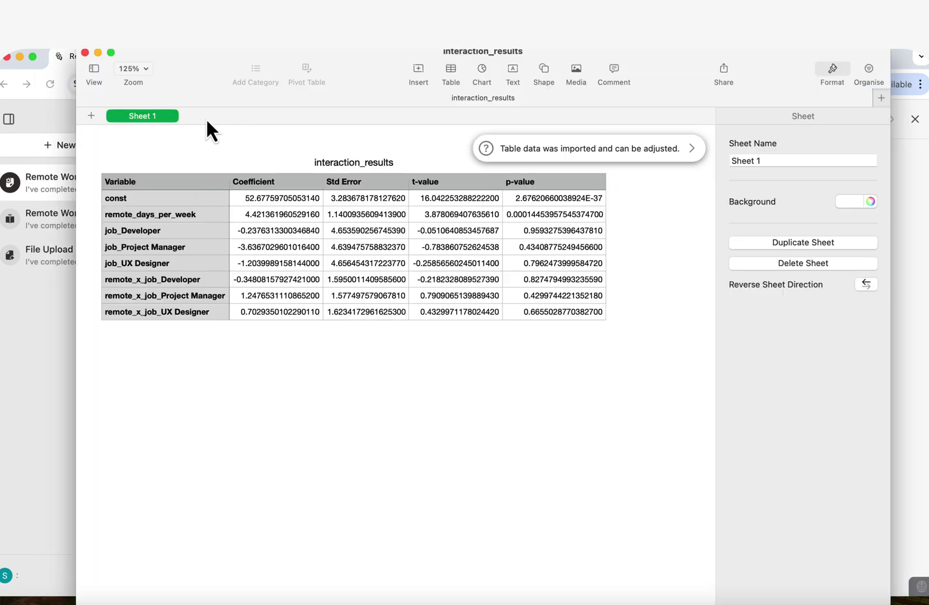
click(99, 53)
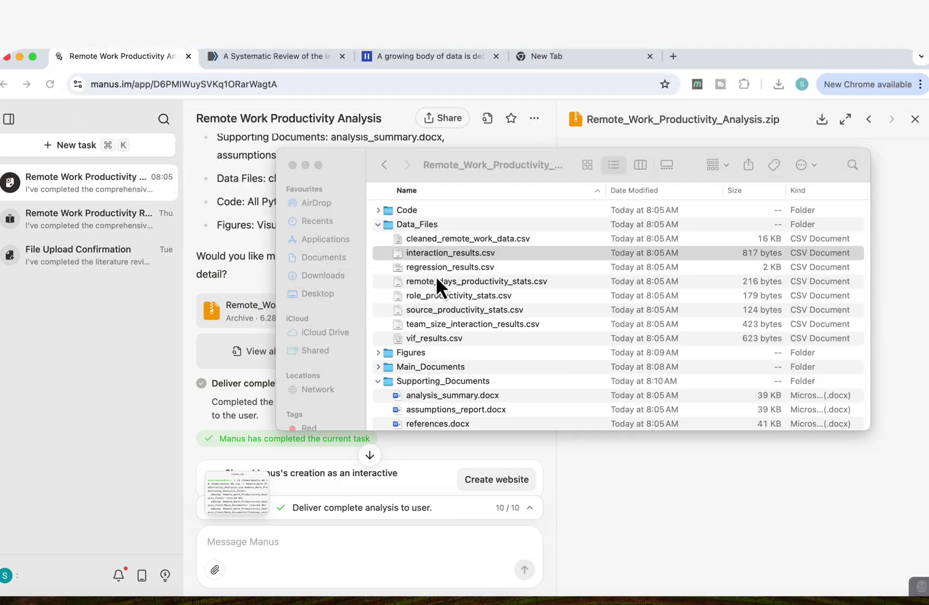
click(476, 269)
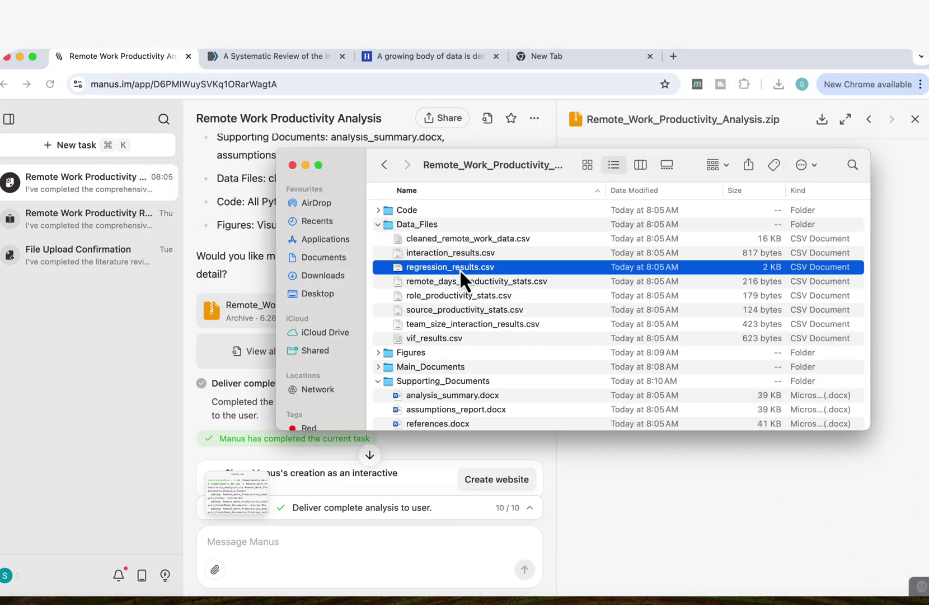
double_click(460, 268)
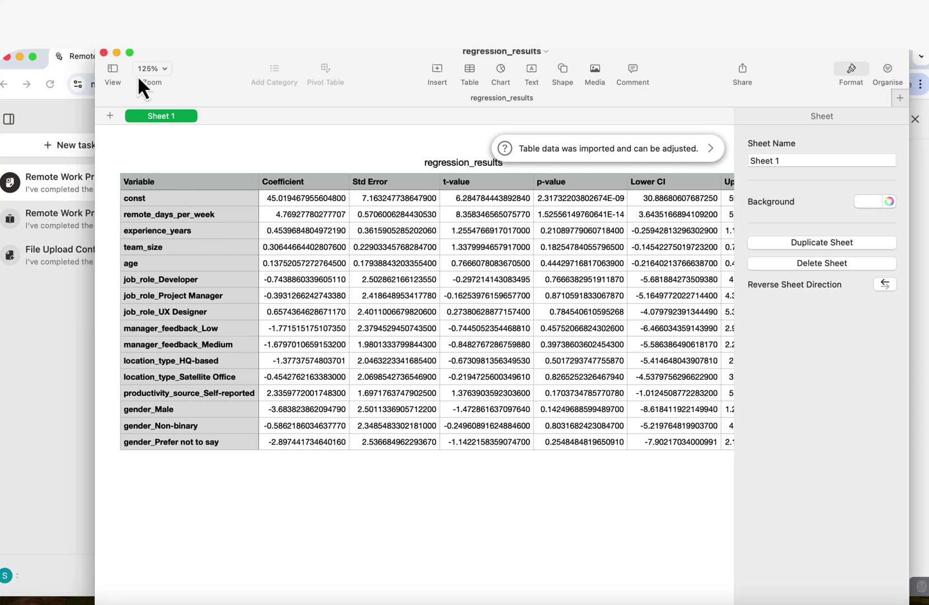
key(super+q)
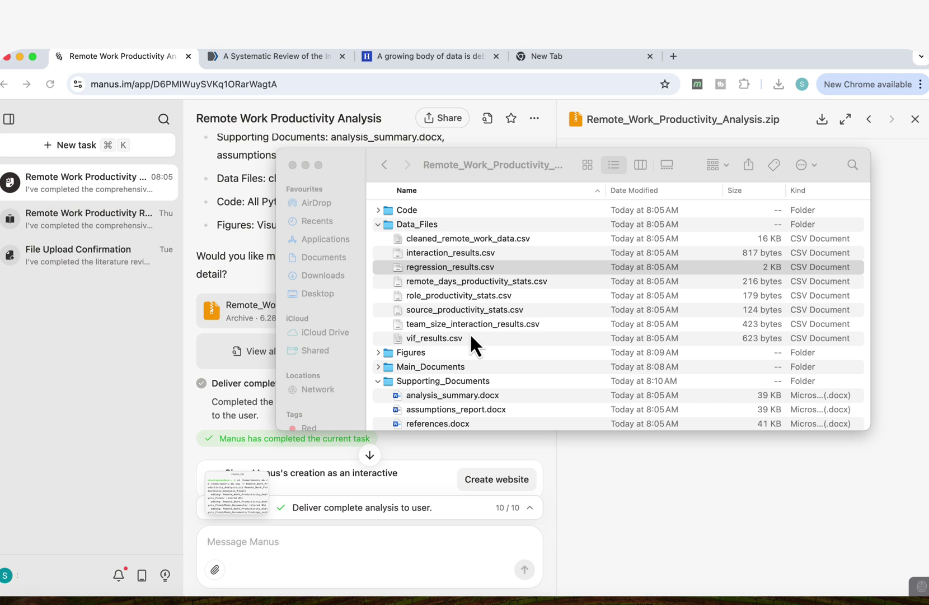
- Expand all five package folders to list the Python scripts, CSVs, PNG charts and .docx reports
click(378, 210)
click(378, 210)
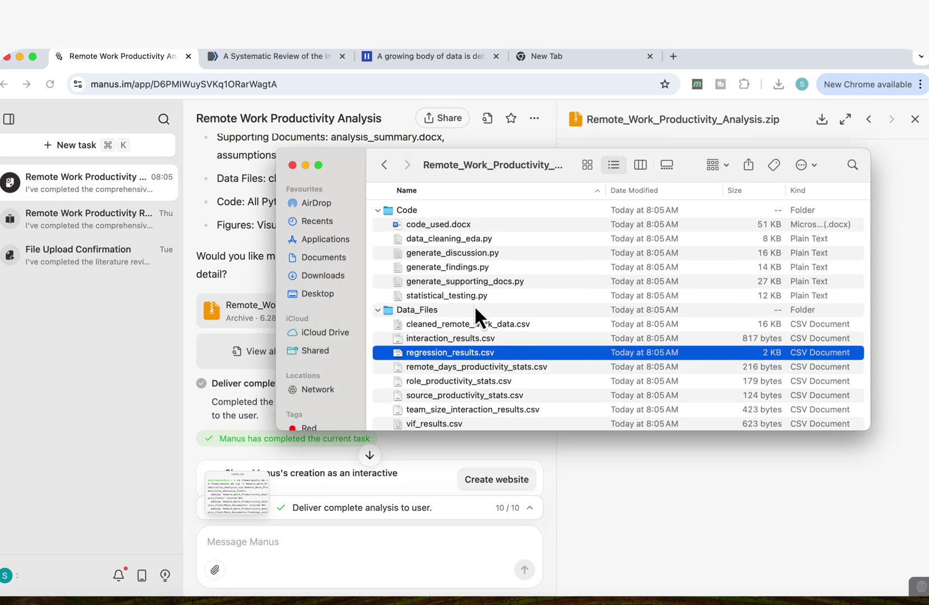
scroll(475, 304, down, 4)
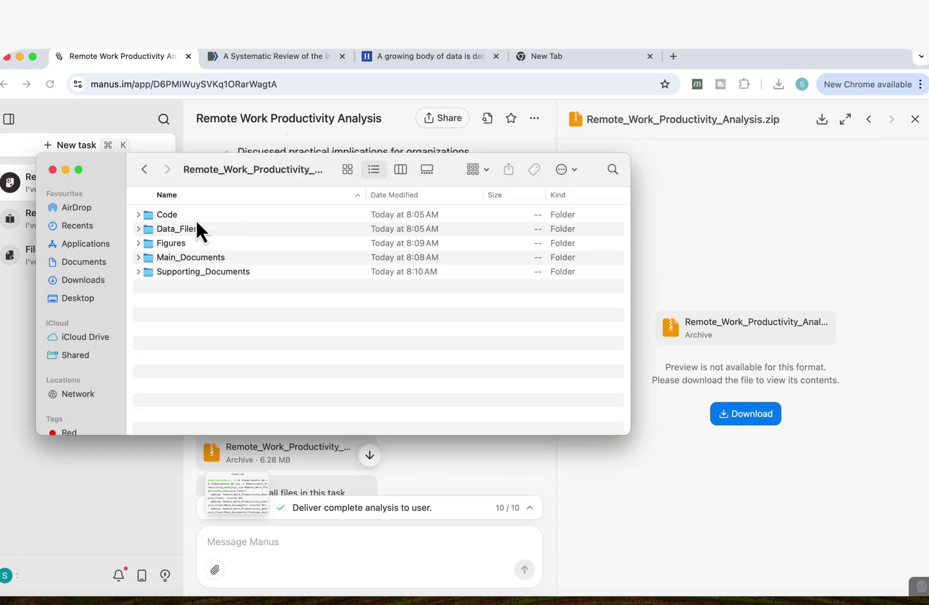
click(140, 216)
click(139, 315)
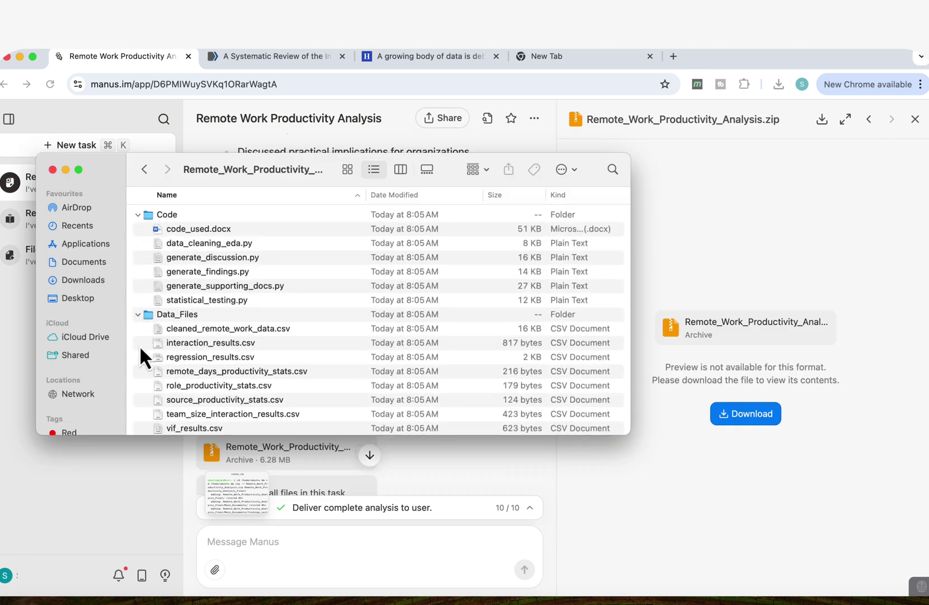
scroll(147, 362, down, 3)
click(138, 393)
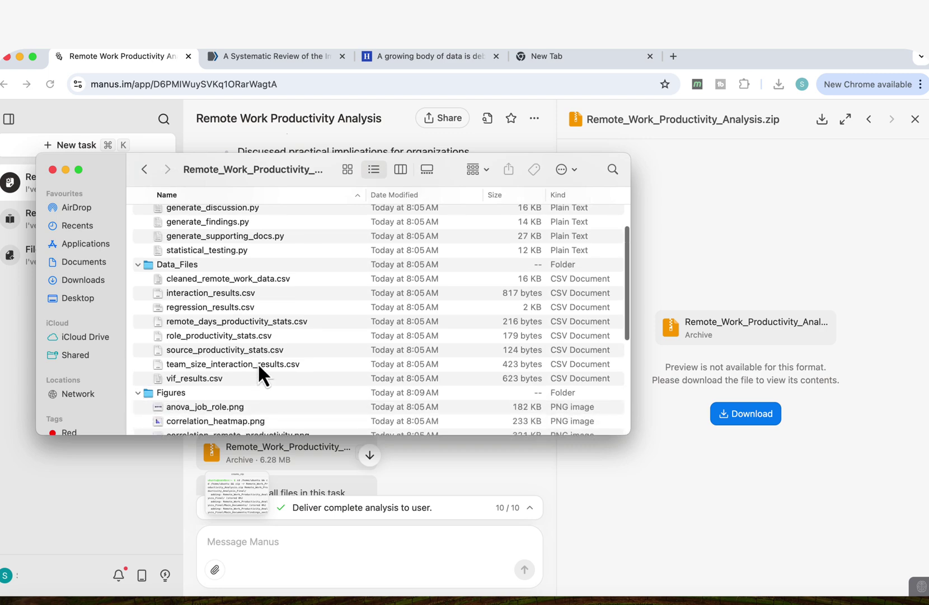
scroll(257, 364, down, 5)
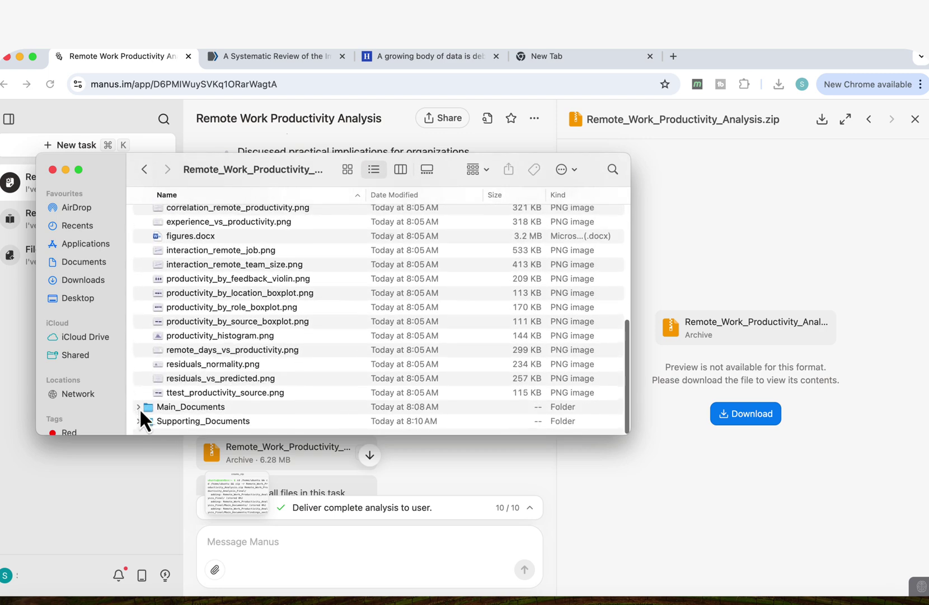
click(138, 406)
scroll(299, 375, down, 3)
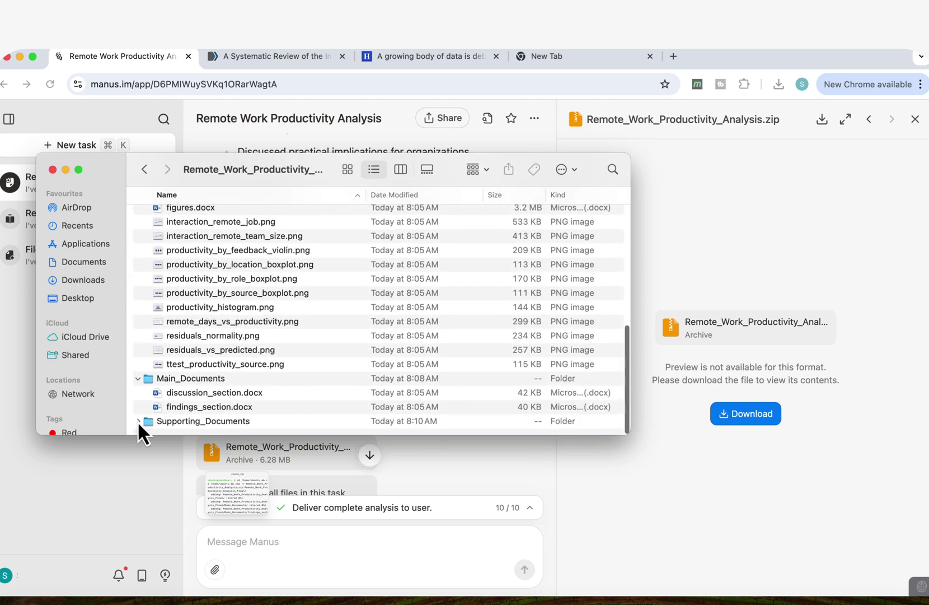
click(138, 420)
scroll(254, 390, down, 3)
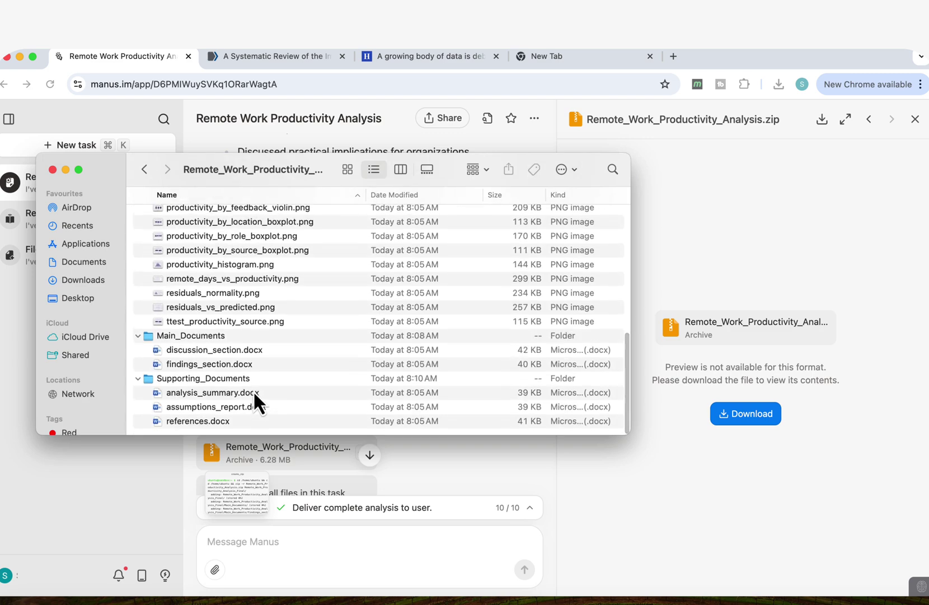
- Close Finder and scroll the Manus chat to the final summary offering the 6.28 MB archive
key(super+w)
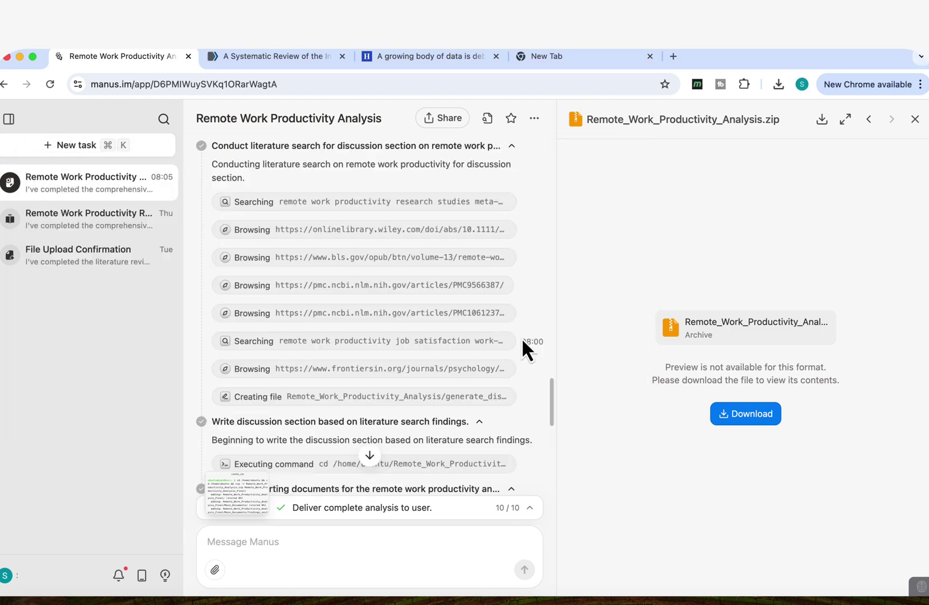
scroll(522, 338, down, 10)
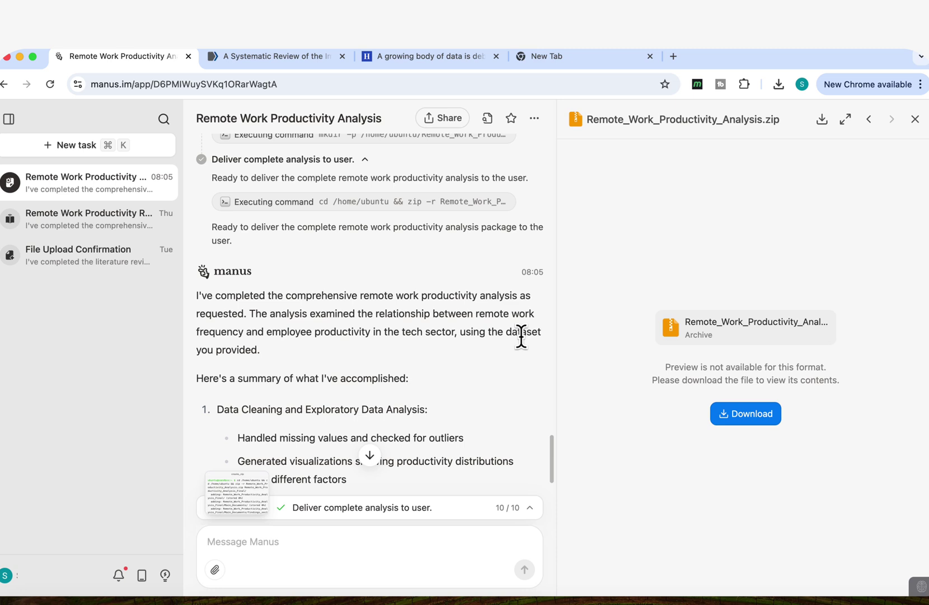
scroll(520, 336, down, 10)
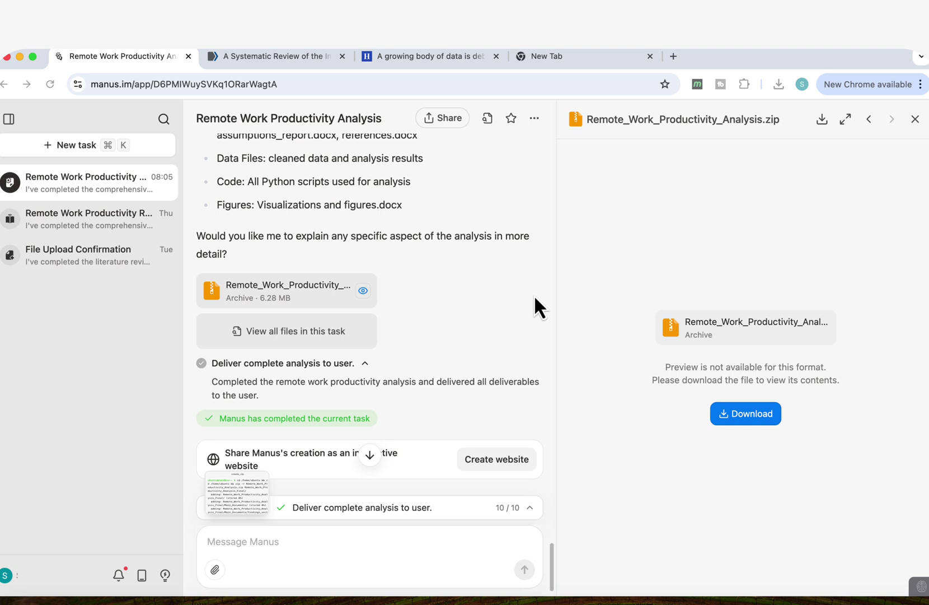